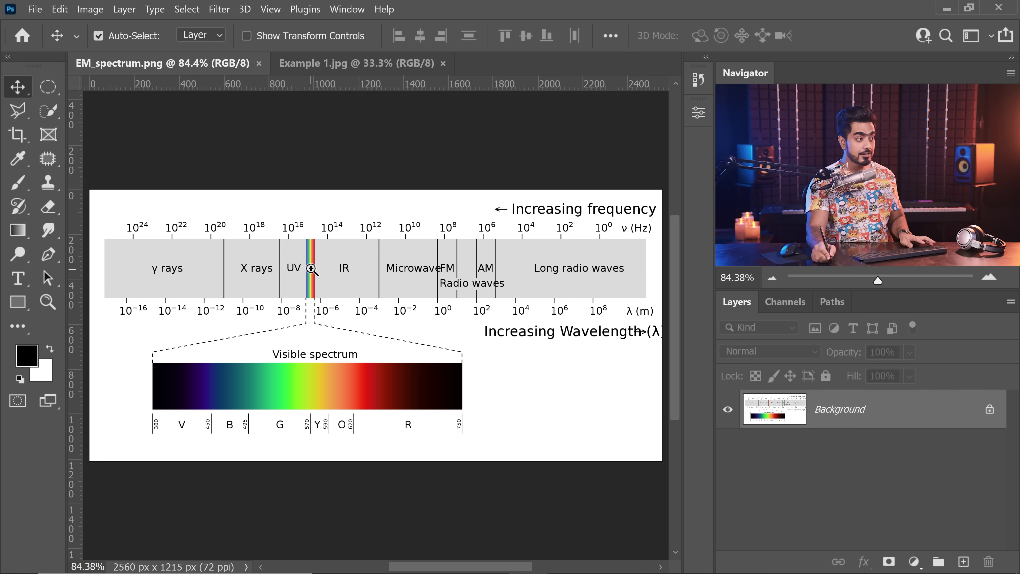
Step: Zoom into the spectrum's UV and visible-light bands, then fit the whole image back on screen
{"action": "left_click_drag", "start_coordinate": [311, 269], "coordinate": [245, 233]}
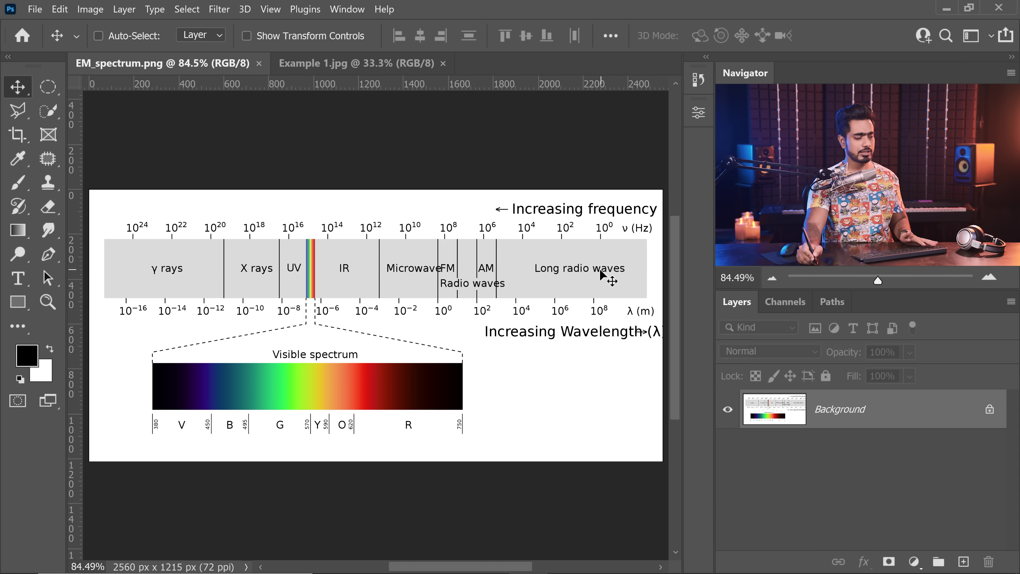
{"action": "left_click_drag", "start_coordinate": [304, 286], "coordinate": [375, 298]}
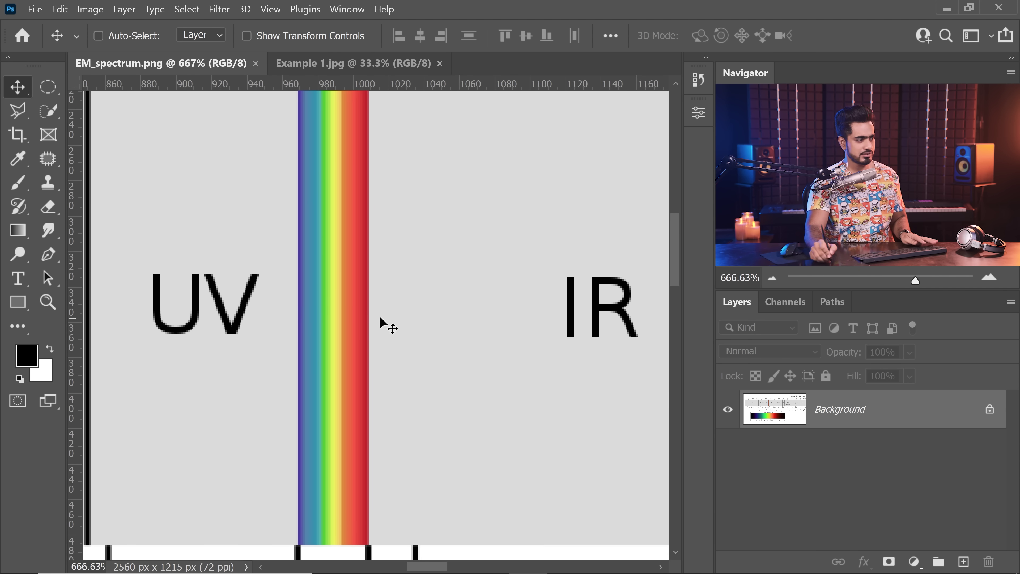
{"action": "key", "text": "ctrl+0"}
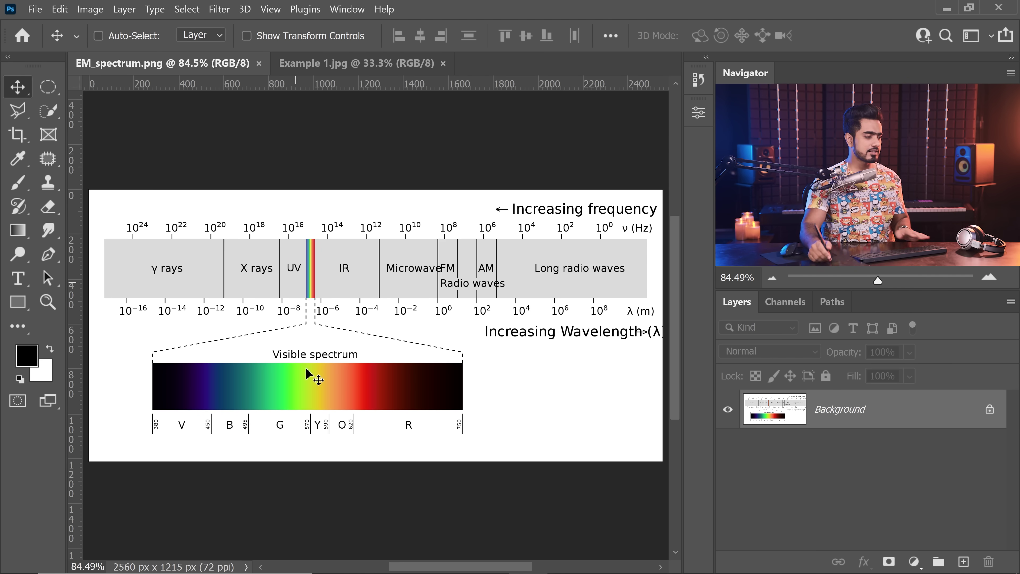
{"action": "scroll", "coordinate": [280, 394], "scroll_direction": "up", "scroll_amount": 2}
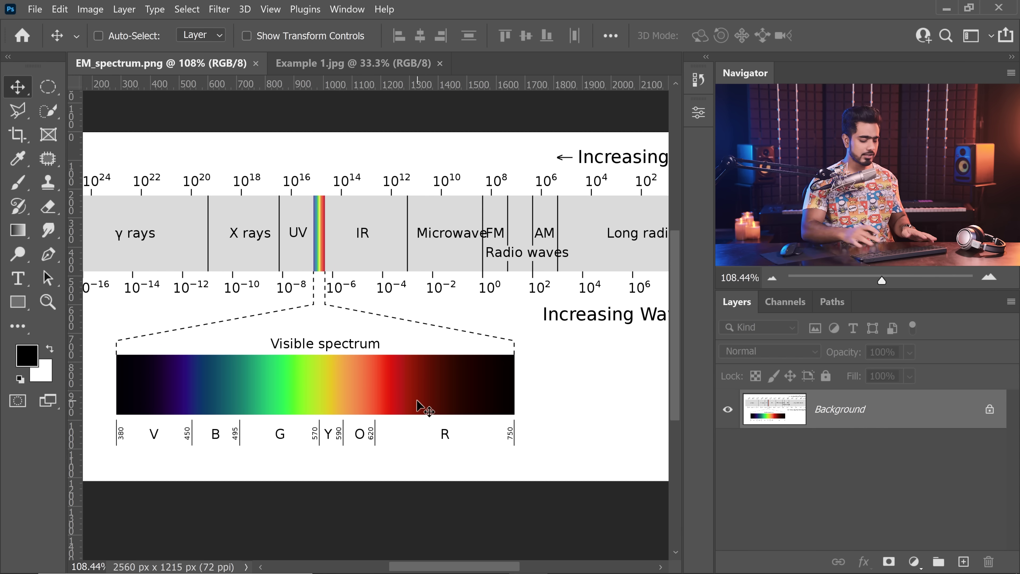
{"action": "key", "text": "ctrl+0"}
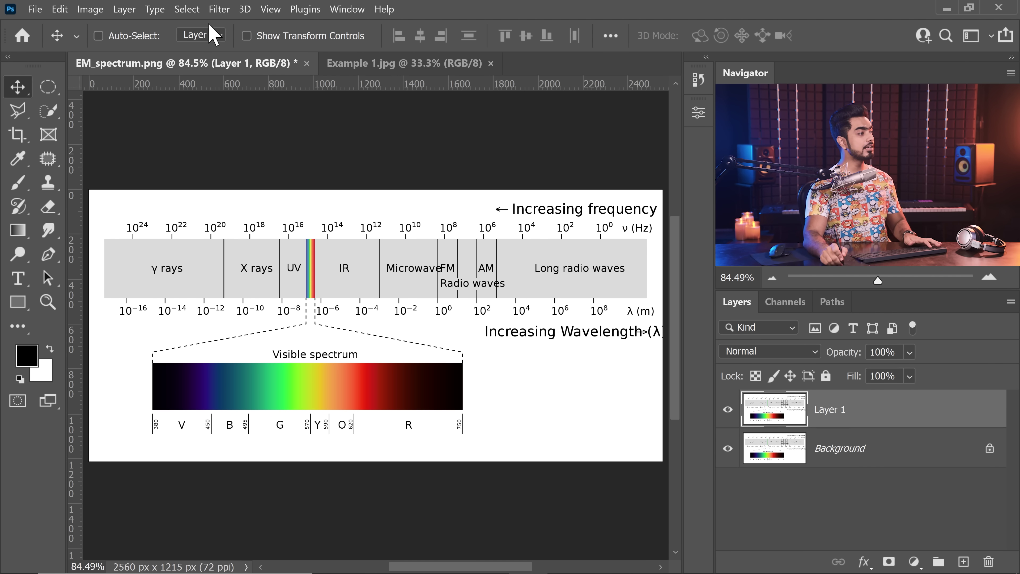
Step: Apply the HSB/HSL filter (RGB to HSB) to Layer 1
{"action": "left_click", "coordinate": [220, 10]}
{"action": "mouse_move", "coordinate": [371, 321]}
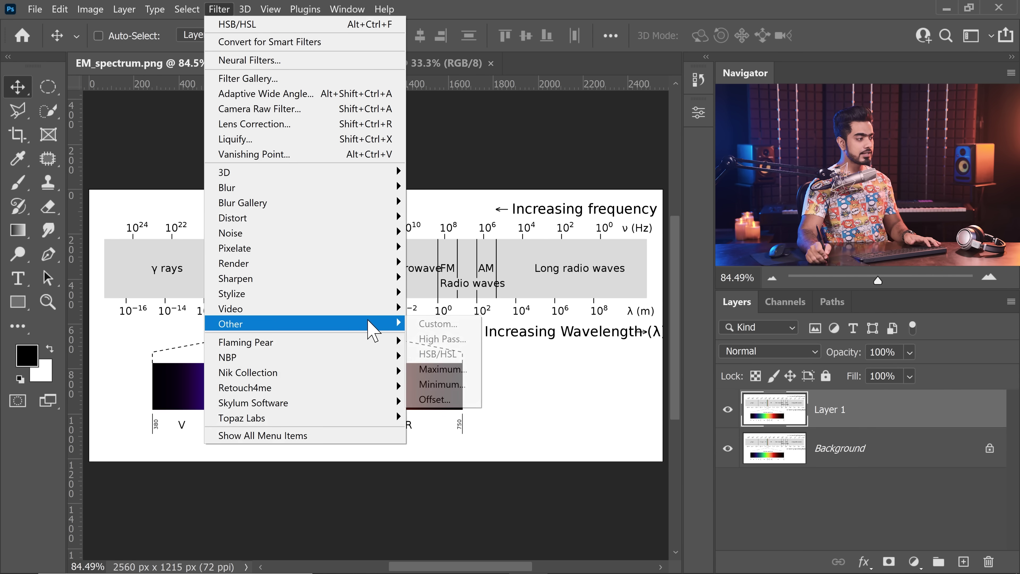
{"action": "left_click", "coordinate": [452, 353]}
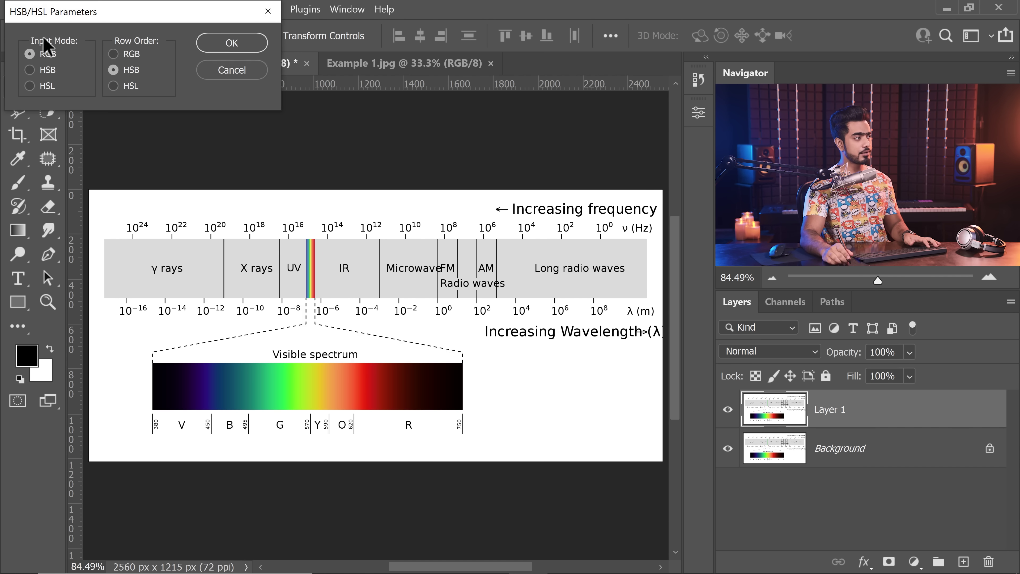
{"action": "left_click", "coordinate": [241, 45]}
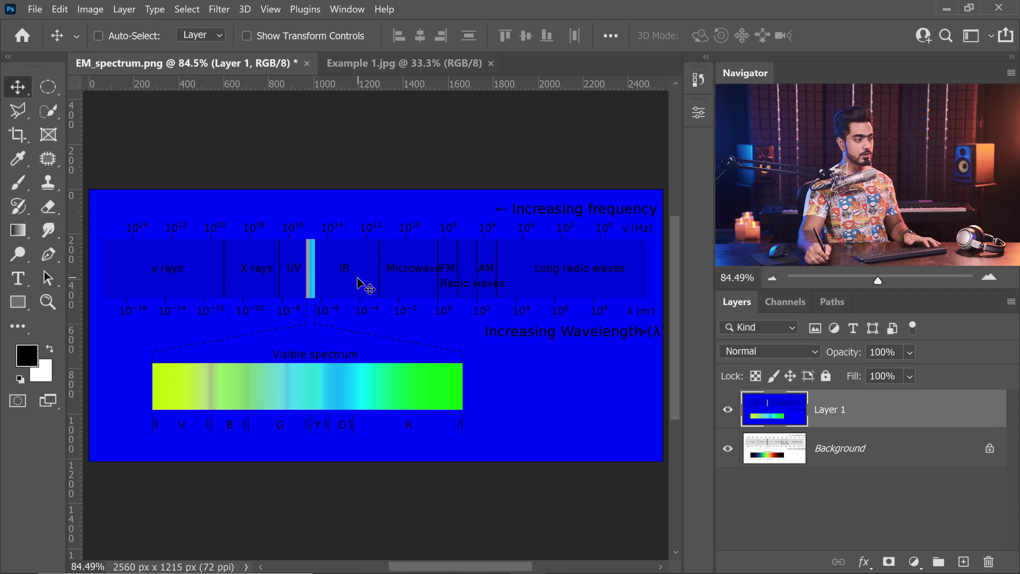
Step: In Channels, inspect the Blue channel, then show the Red channel and select all of it
{"action": "left_click", "coordinate": [788, 302]}
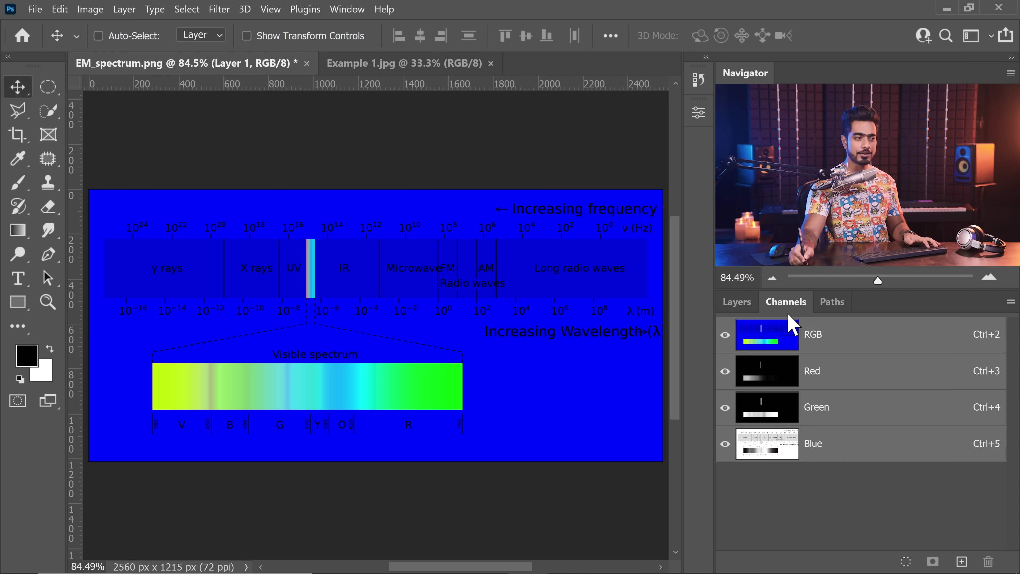
{"action": "left_click", "coordinate": [347, 10]}
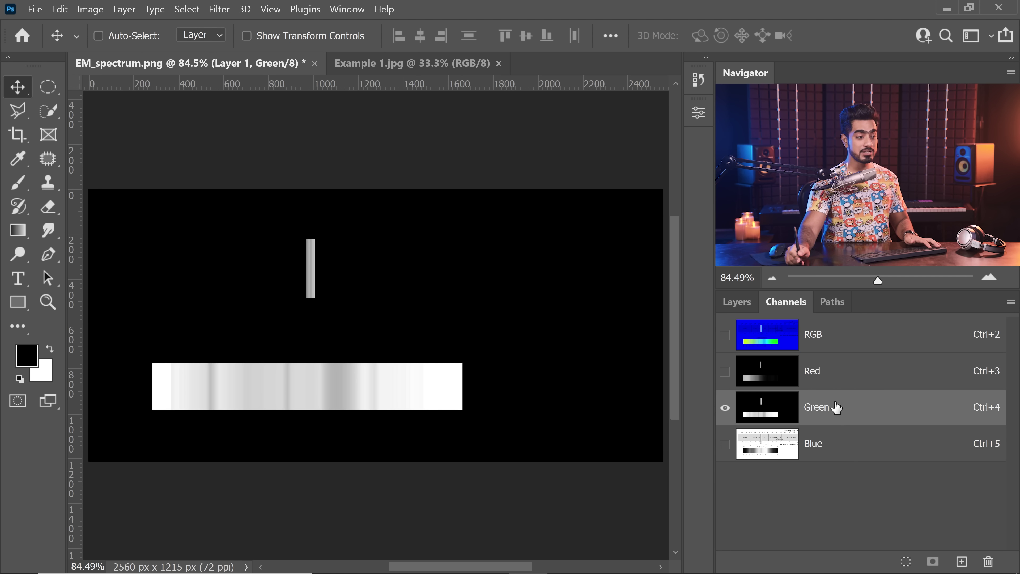
{"action": "left_click", "coordinate": [833, 456]}
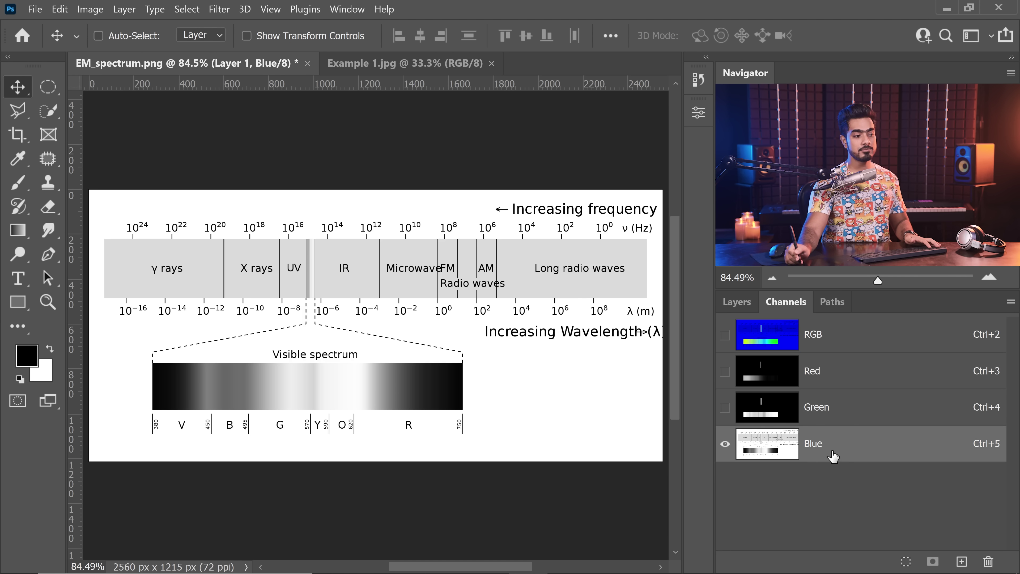
{"action": "left_click", "coordinate": [837, 382]}
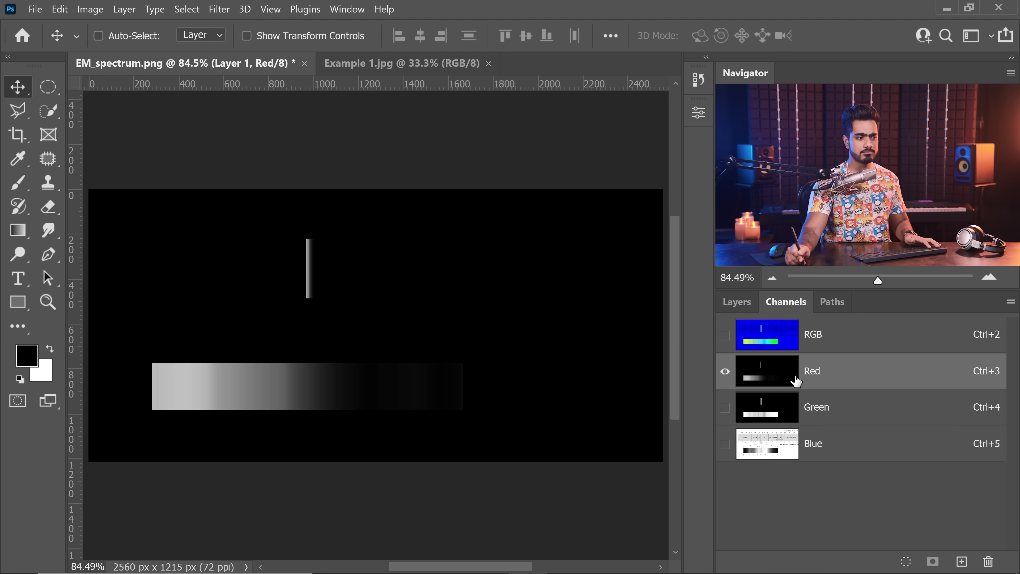
{"action": "key", "text": "ctrl"}
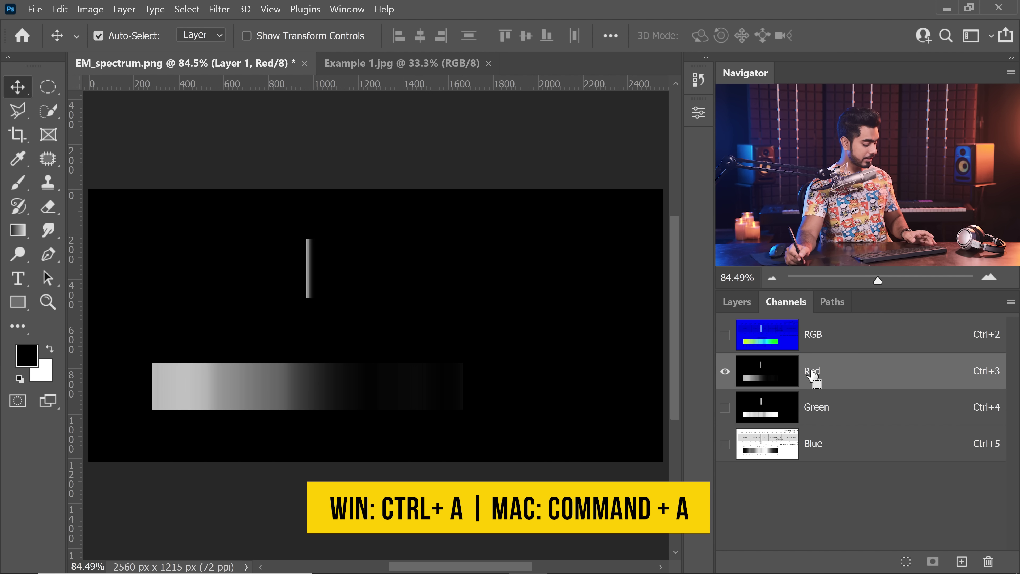
{"action": "key", "text": "ctrl+a"}
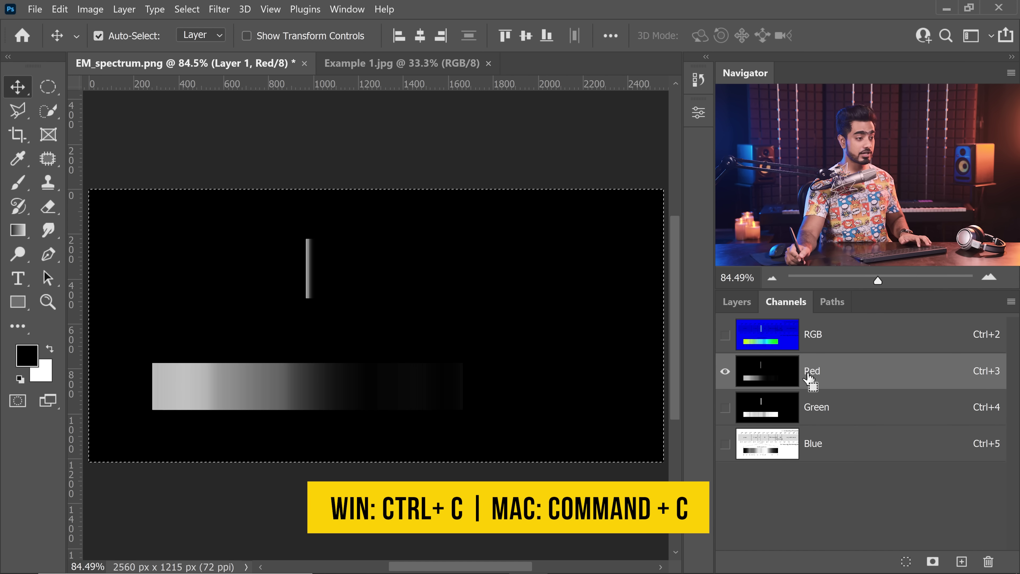
Step: Return to the RGB composite and delete the blue HSB-converted Layer 1
{"action": "left_click", "coordinate": [844, 335]}
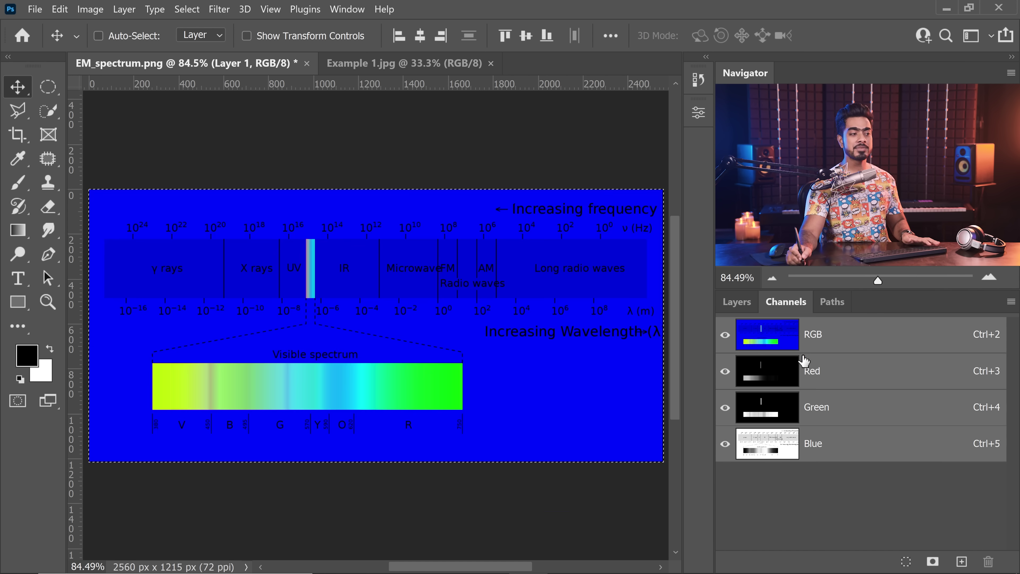
{"action": "left_click", "coordinate": [737, 301]}
{"action": "left_click_drag", "start_coordinate": [888, 402], "coordinate": [989, 562]}
Step: Create a new empty layer and paste the copied Red channel into it
{"action": "left_click", "coordinate": [964, 562]}
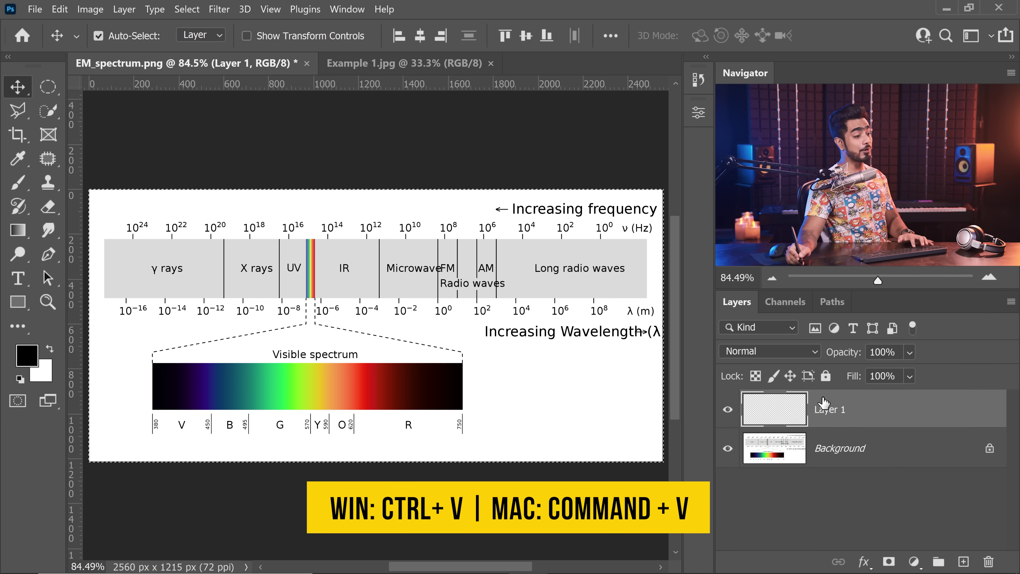
{"action": "key", "text": "ctrl"}
{"action": "key", "text": "ctrl+v"}
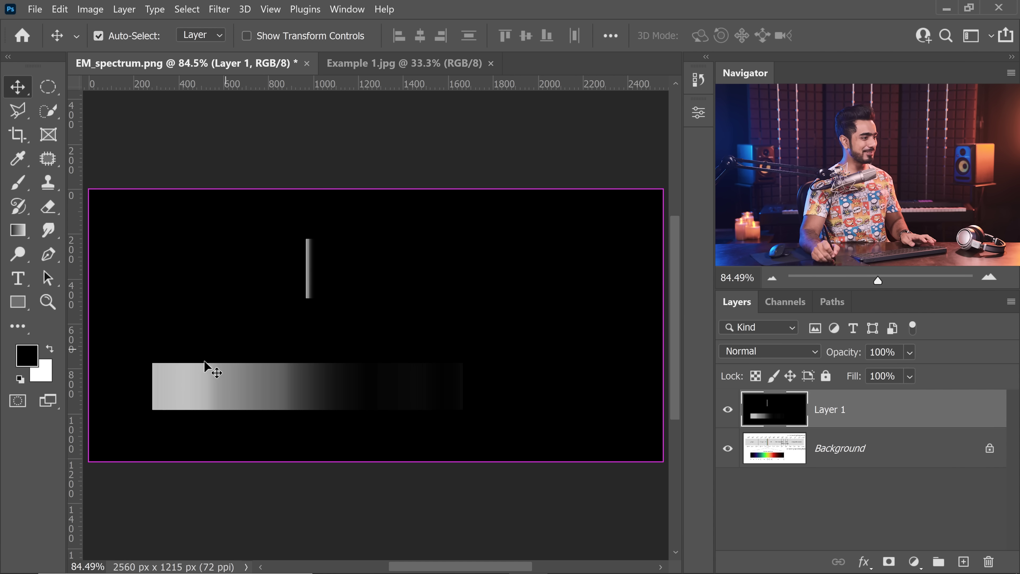
{"action": "scroll", "coordinate": [197, 369], "scroll_direction": "up", "scroll_amount": 2}
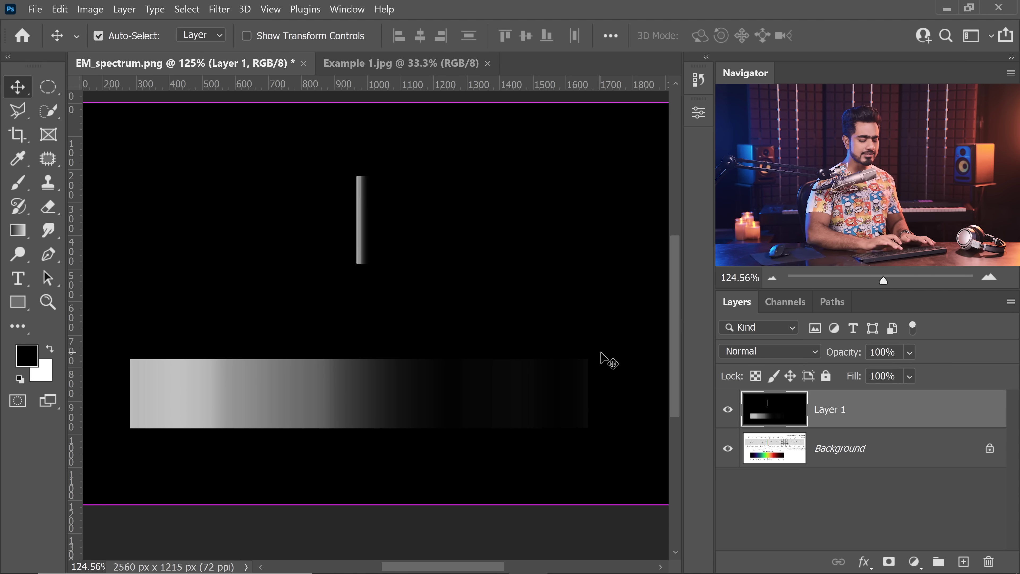
{"action": "scroll", "coordinate": [600, 354], "scroll_direction": "down", "scroll_amount": 2}
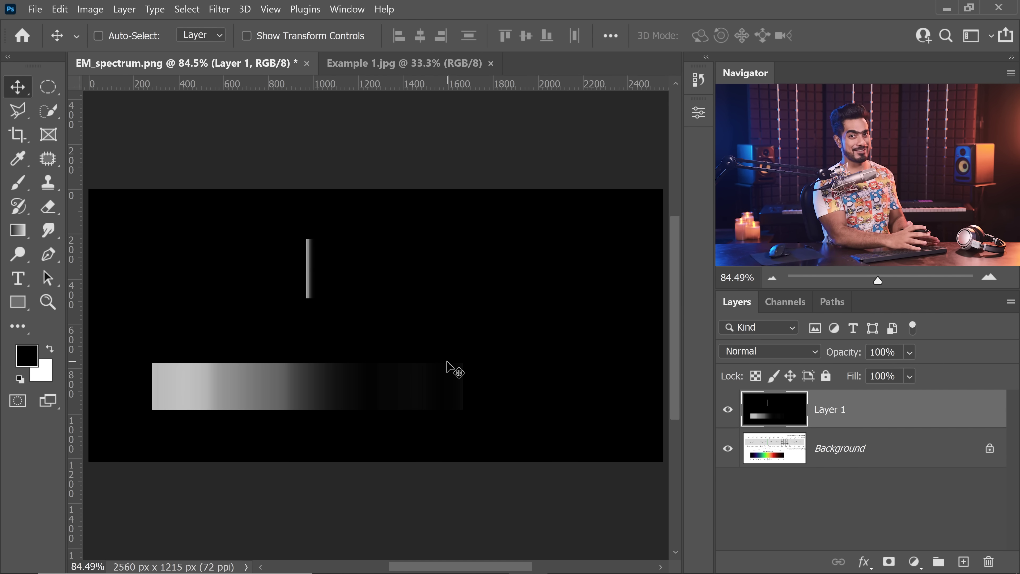
Step: Toggle Layer 1's visibility off and on to compare it with the original spectrum
{"action": "left_click", "coordinate": [729, 414]}
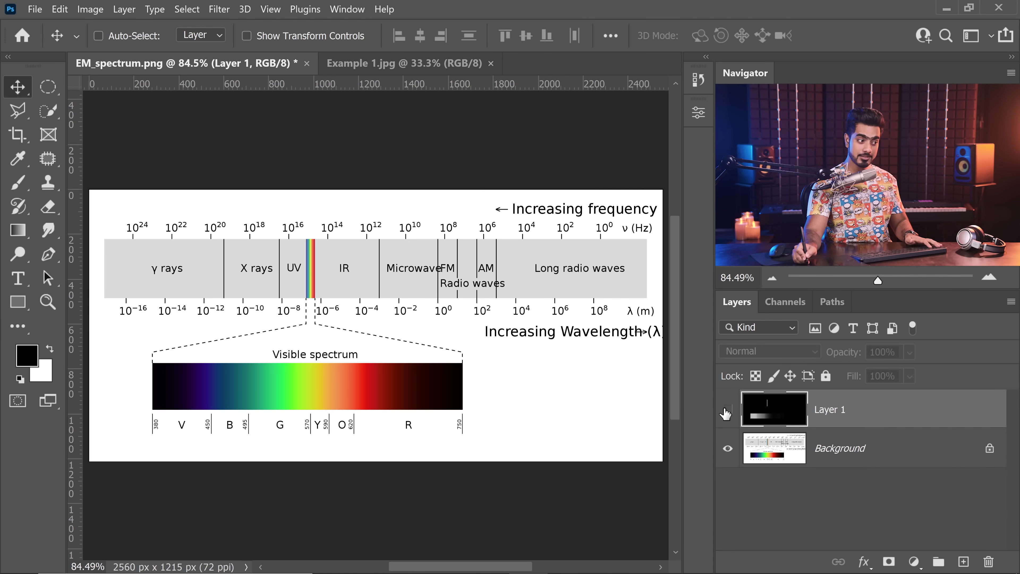
{"action": "left_click", "coordinate": [726, 411]}
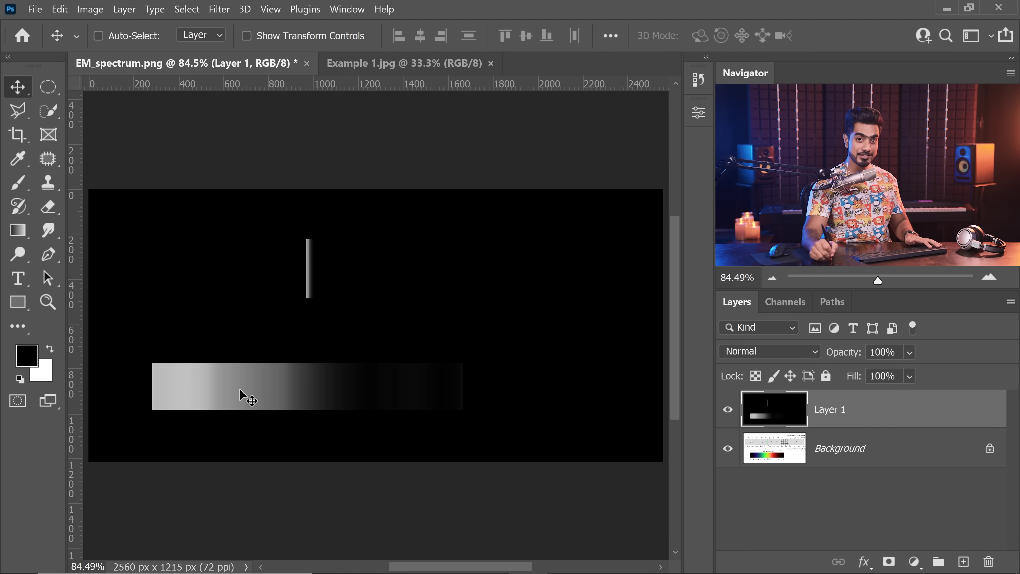
{"action": "left_click", "coordinate": [727, 409]}
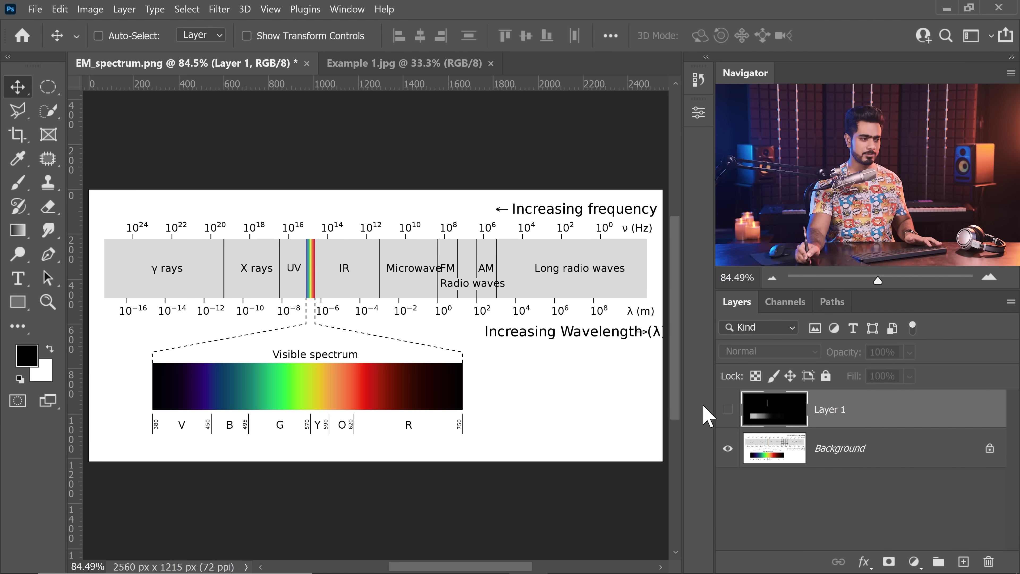
{"action": "left_click", "coordinate": [727, 409]}
{"action": "scroll", "coordinate": [462, 382], "scroll_direction": "up", "scroll_amount": 5}
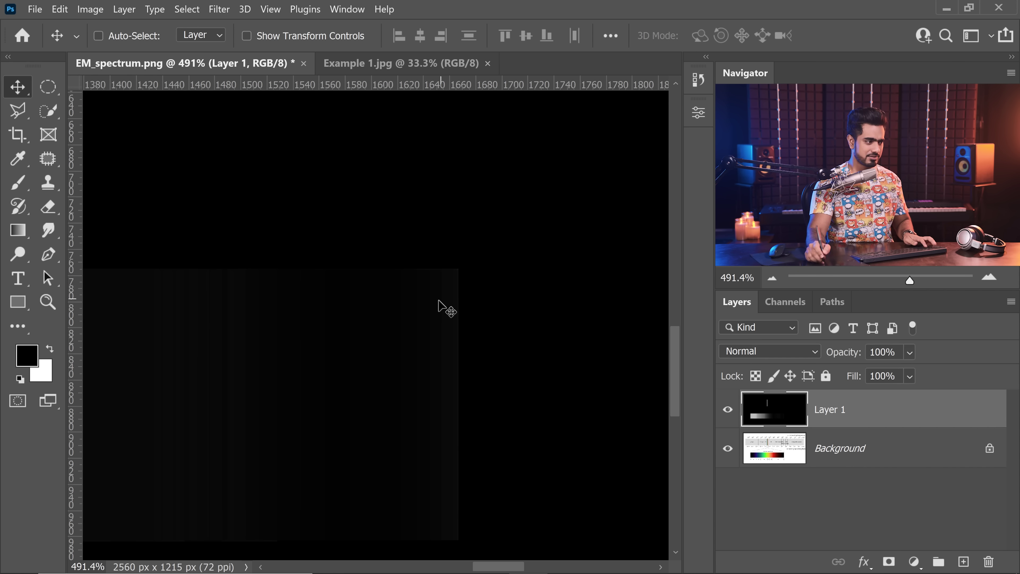
{"action": "scroll", "coordinate": [449, 380], "scroll_direction": "down", "scroll_amount": 5}
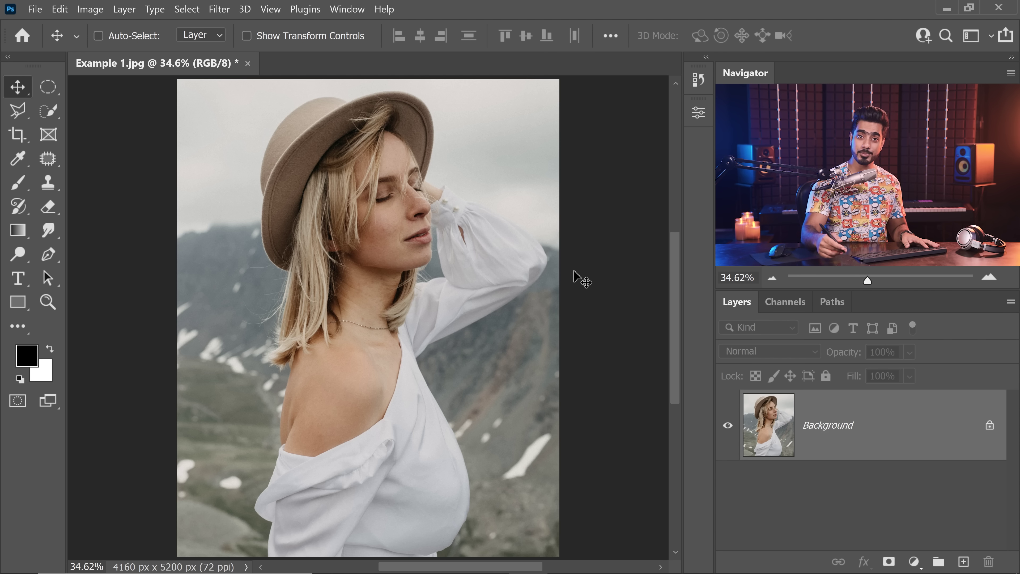
Step: Duplicate the portrait's Background and convert the copy with the HSB/HSL filter
{"action": "key", "text": "ctrl+j"}
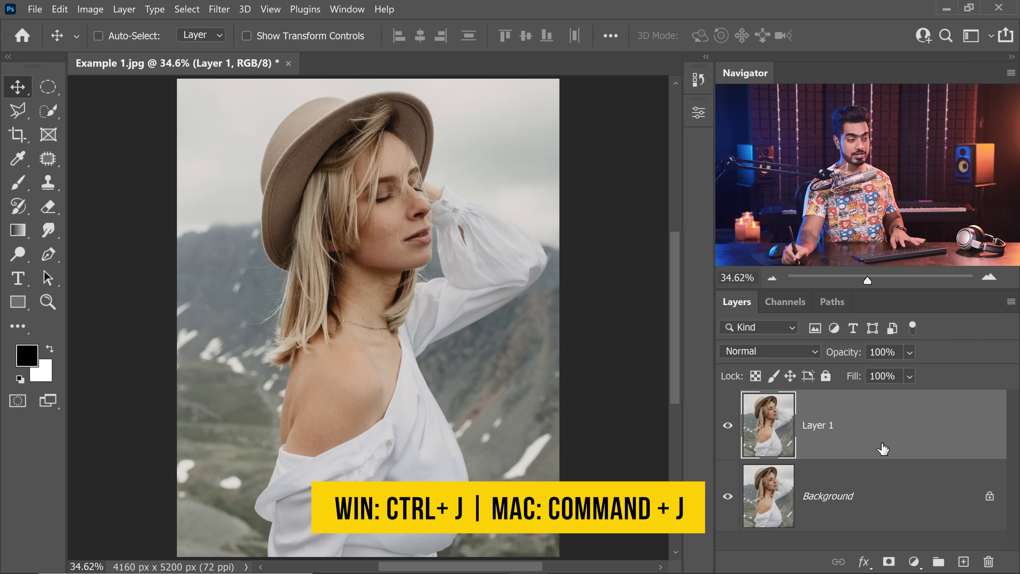
{"action": "left_click", "coordinate": [220, 9]}
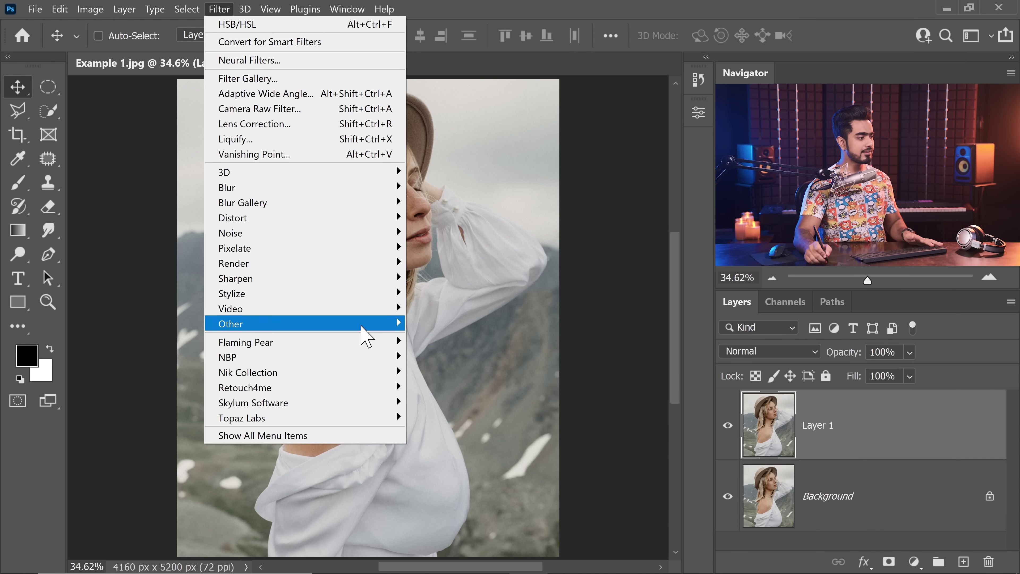
{"action": "mouse_move", "coordinate": [361, 325]}
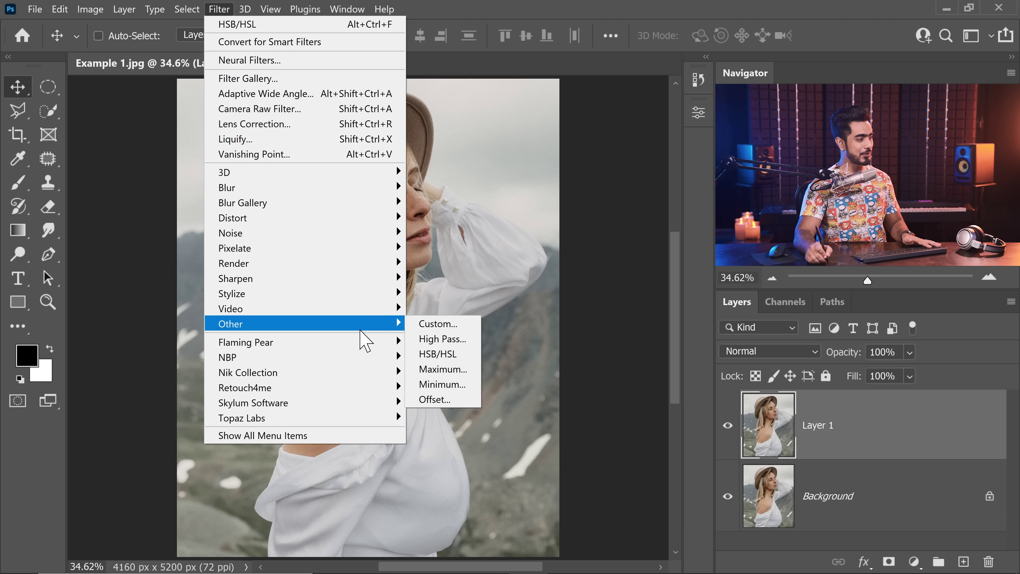
{"action": "left_click", "coordinate": [446, 354]}
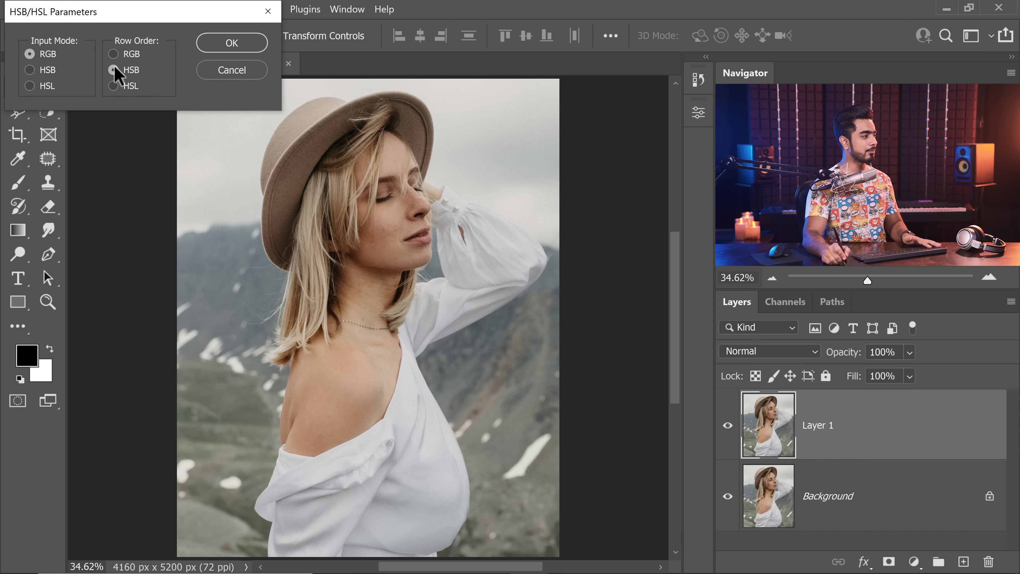
{"action": "left_click", "coordinate": [236, 44]}
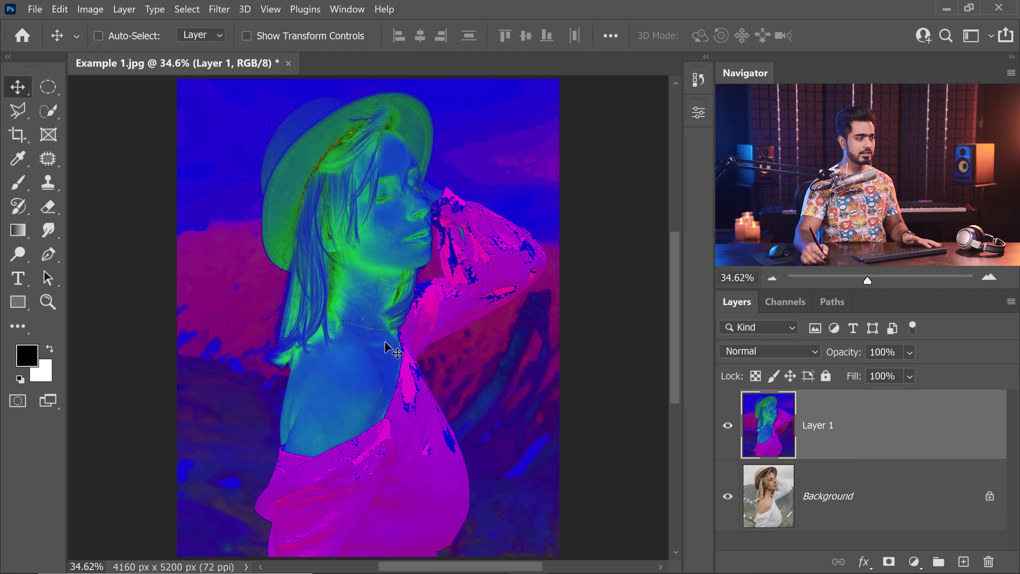
Step: Inspect the portrait's Red, Green and Blue channels individually, ending on Red
{"action": "left_click", "coordinate": [787, 302]}
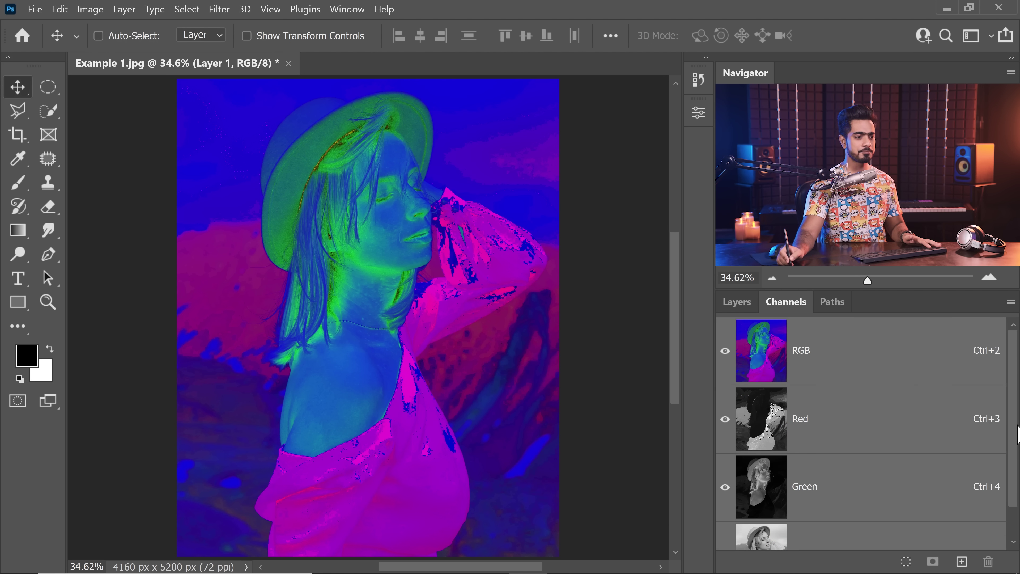
{"action": "scroll", "coordinate": [1016, 436], "scroll_direction": "down", "scroll_amount": 1}
{"action": "left_click", "coordinate": [815, 394]}
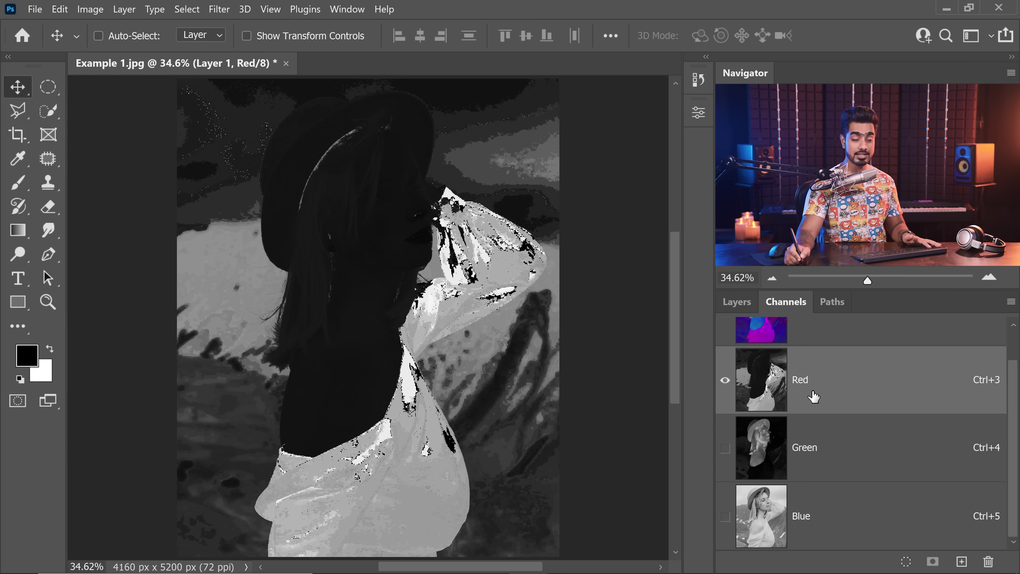
{"action": "left_click", "coordinate": [822, 474]}
{"action": "left_click", "coordinate": [844, 527]}
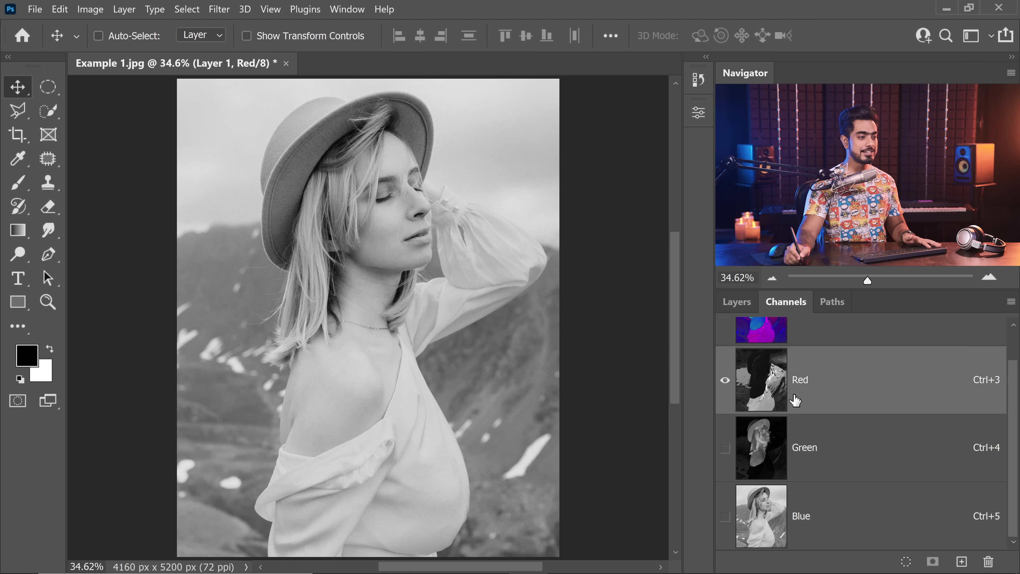
{"action": "left_click", "coordinate": [775, 390]}
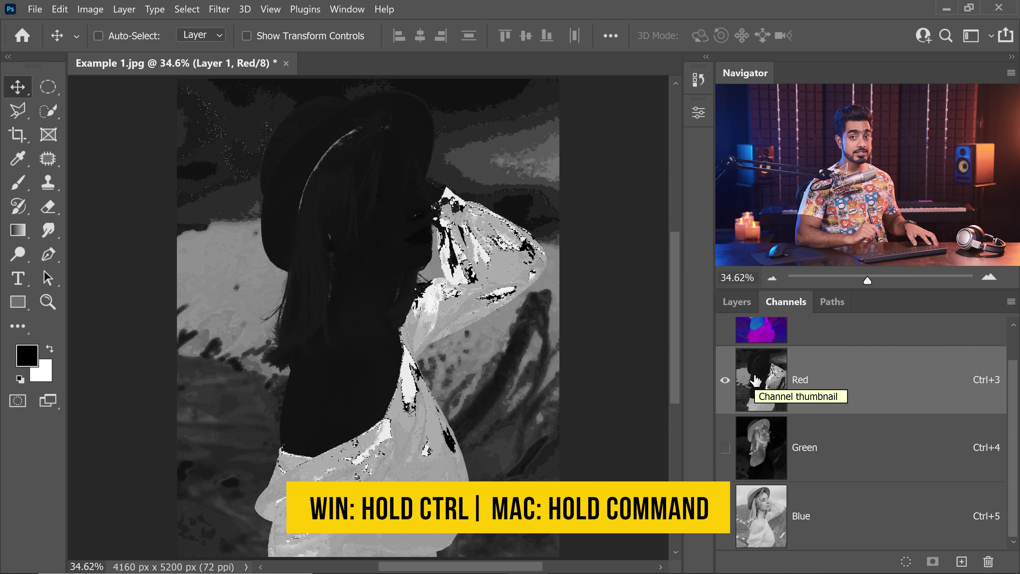
Step: Load the Red channel as a selection, return to RGB and delete Layer 1
{"action": "left_click", "coordinate": [759, 398], "text": "ctrl"}
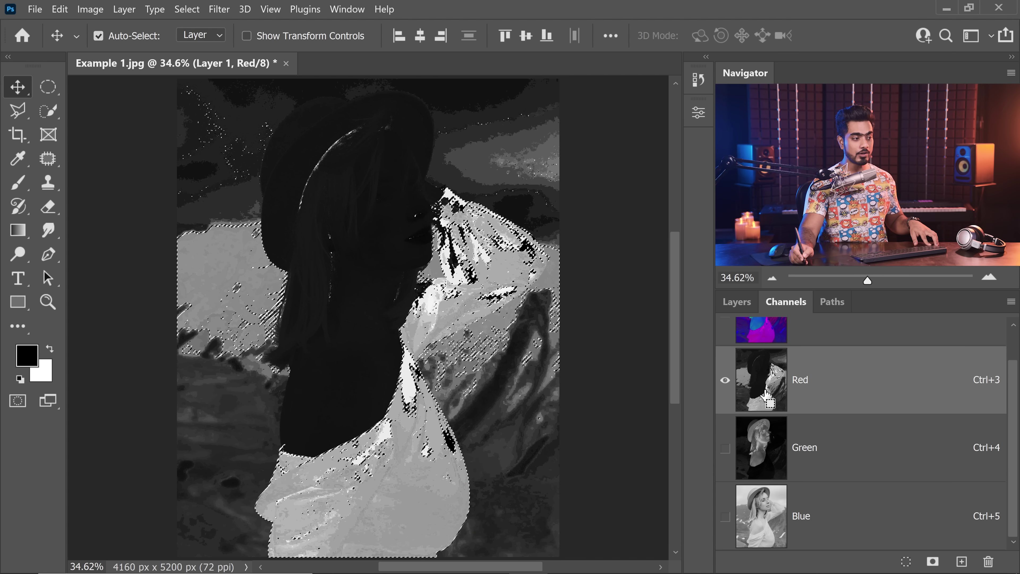
{"action": "left_click_drag", "start_coordinate": [1013, 408], "coordinate": [896, 373]}
{"action": "left_click", "coordinate": [896, 373]}
{"action": "left_click", "coordinate": [735, 302]}
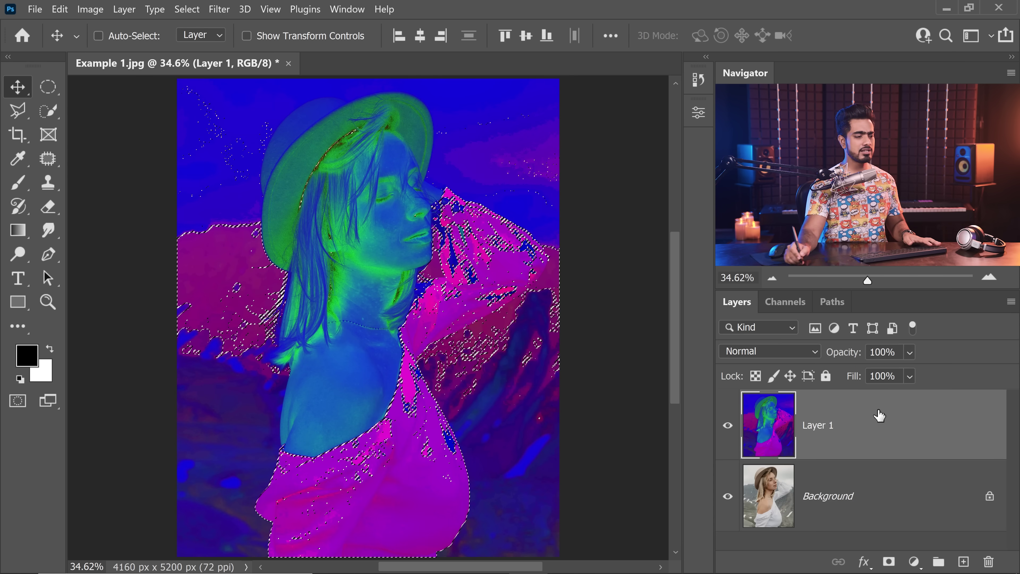
{"action": "left_click_drag", "start_coordinate": [890, 434], "coordinate": [989, 561]}
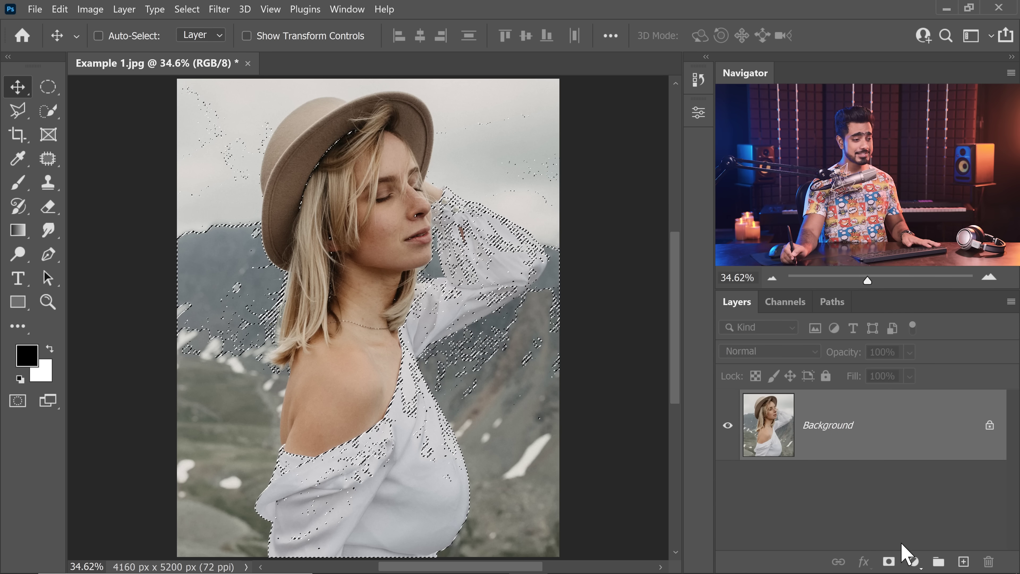
Step: Add a masked Hue/Saturation layer, try hue shifts, and set Saturation to +44
{"action": "left_click", "coordinate": [914, 562]}
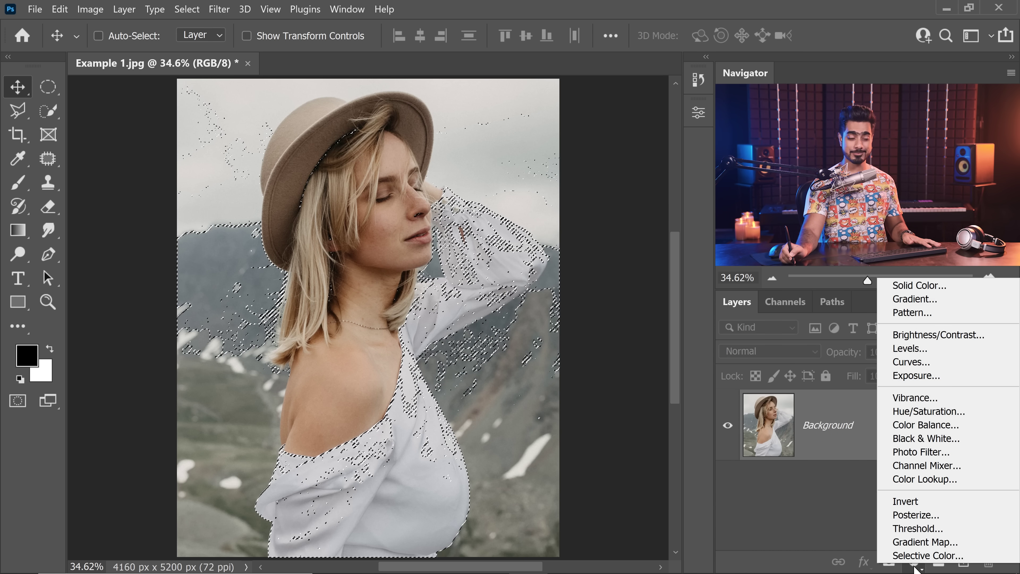
{"action": "left_click", "coordinate": [908, 411]}
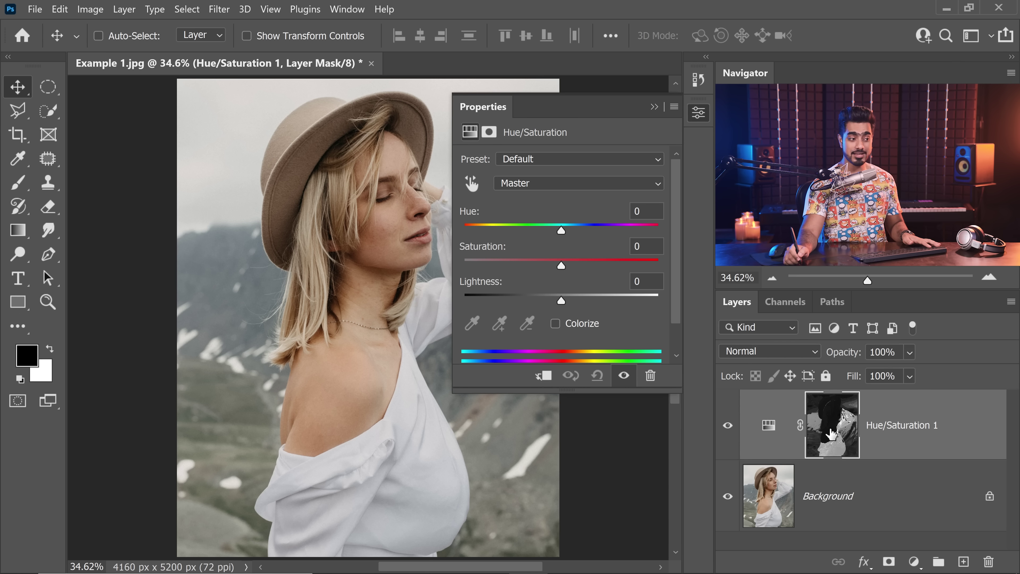
{"action": "left_click_drag", "start_coordinate": [561, 230], "coordinate": [605, 237]}
{"action": "left_click_drag", "start_coordinate": [317, 273], "coordinate": [200, 285]}
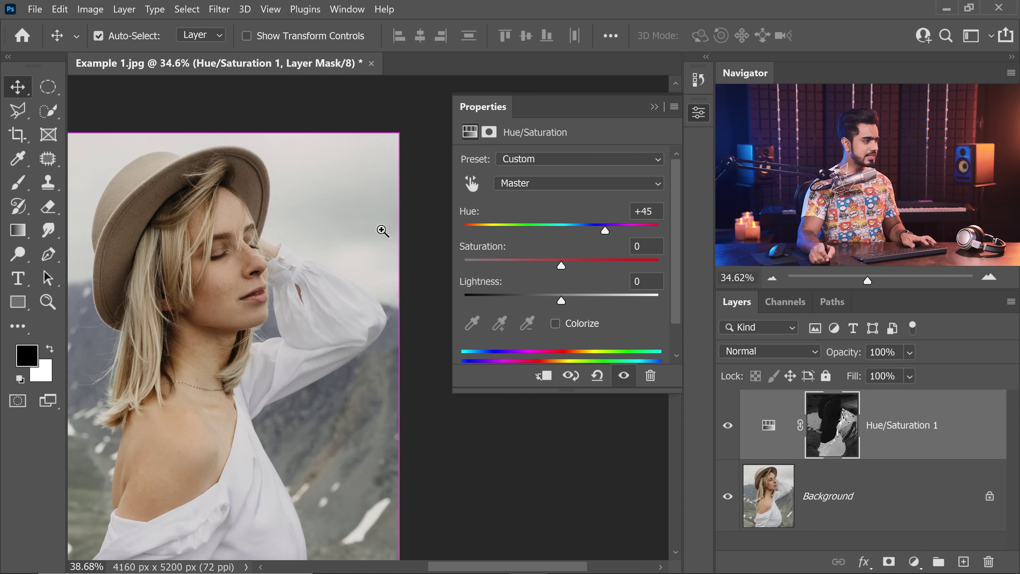
{"action": "left_click_drag", "start_coordinate": [382, 228], "coordinate": [312, 268]}
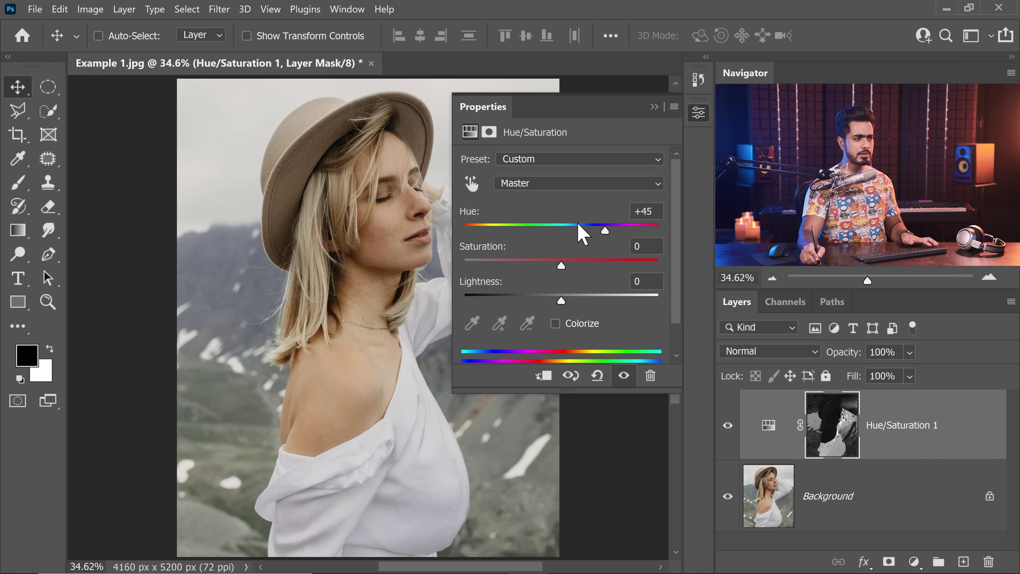
{"action": "left_click_drag", "start_coordinate": [576, 228], "coordinate": [609, 232]}
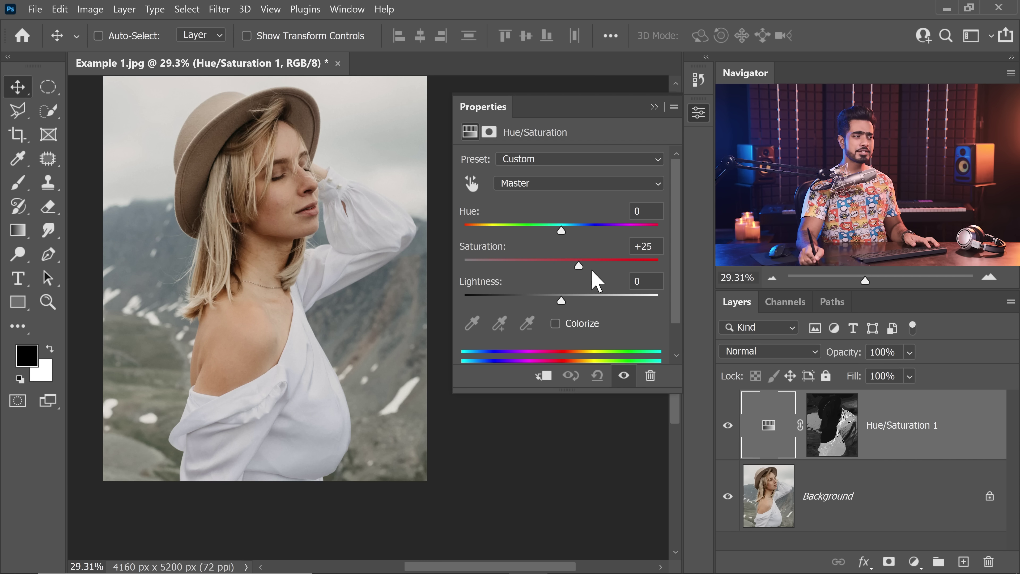
{"action": "mouse_move", "coordinate": [596, 280]}
{"action": "left_mouse_down"}
{"action": "mouse_move", "coordinate": [636, 285]}
{"action": "mouse_move", "coordinate": [612, 284]}
{"action": "left_mouse_up"}
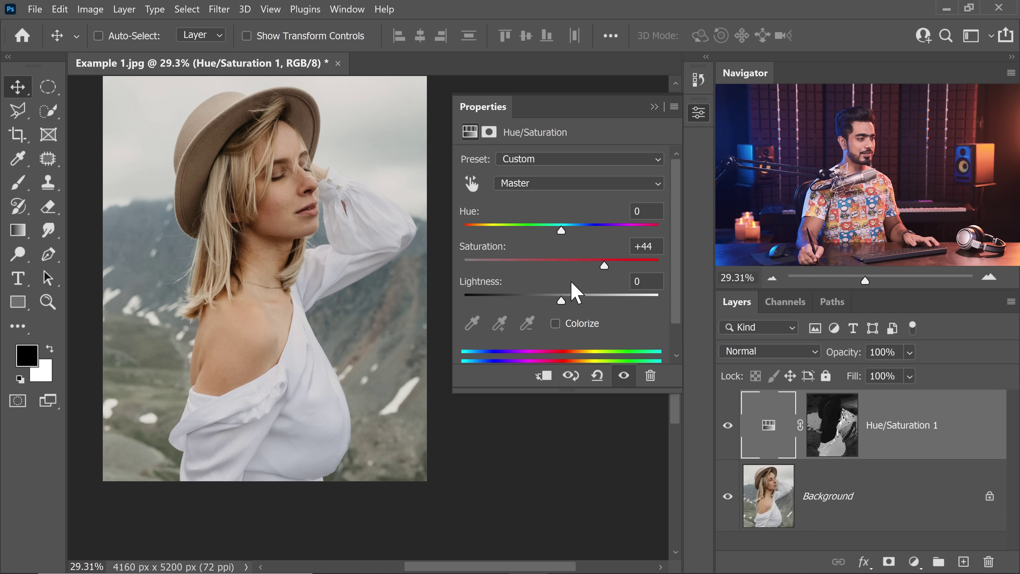
{"action": "left_click", "coordinate": [259, 303]}
{"action": "key", "text": "ctrl+0"}
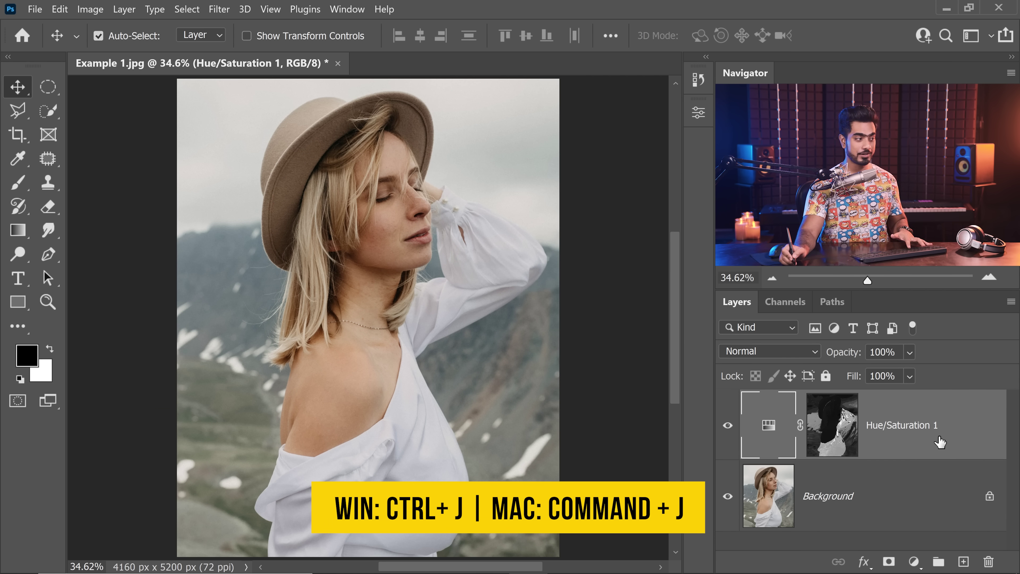
Step: Duplicate Hue/Saturation 1, reset the copy and colorize it pale blue at Hue 198, Saturation 34
{"action": "key", "text": "ctrl+j"}
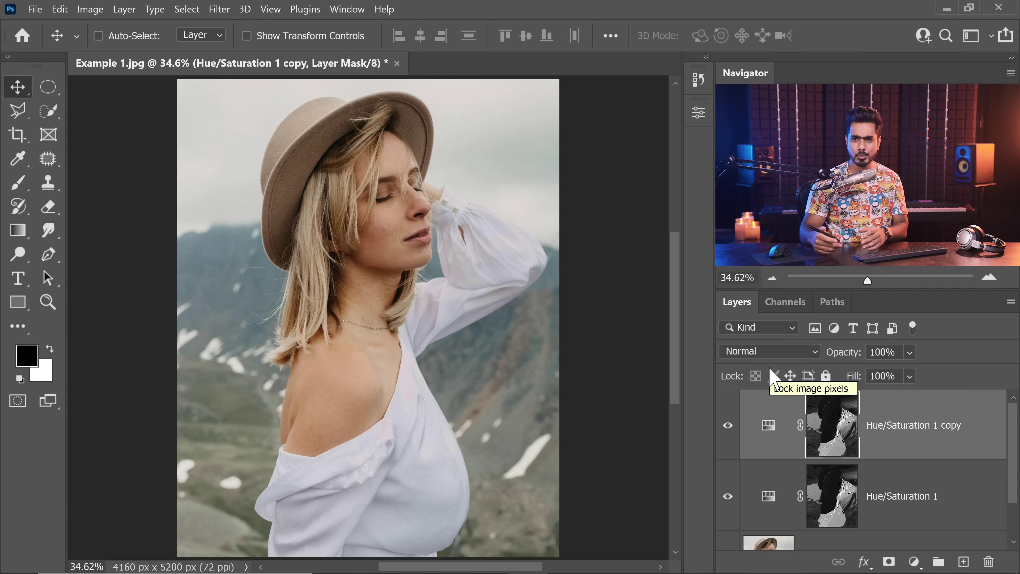
{"action": "double_click", "coordinate": [769, 426]}
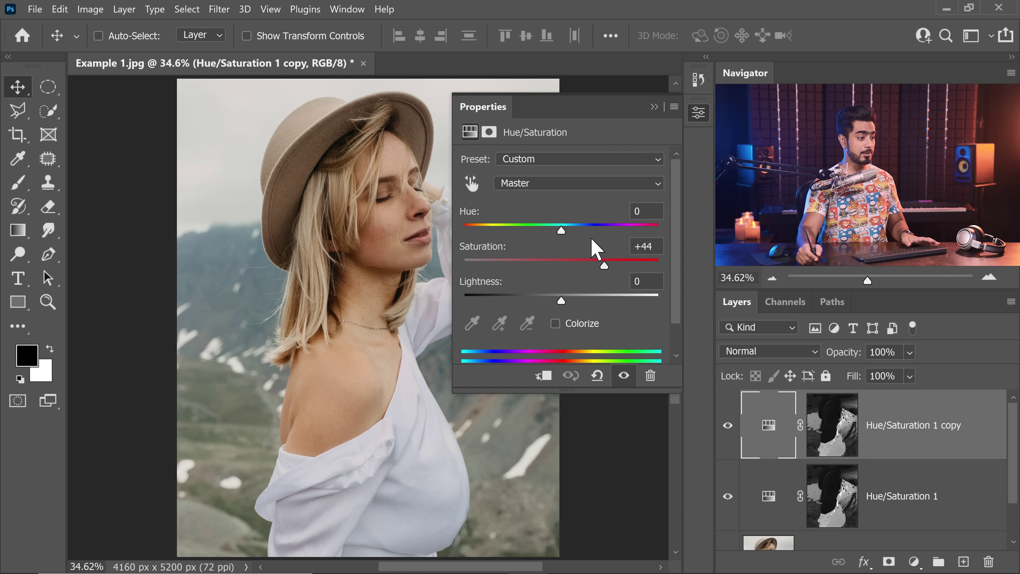
{"action": "left_click", "coordinate": [598, 377]}
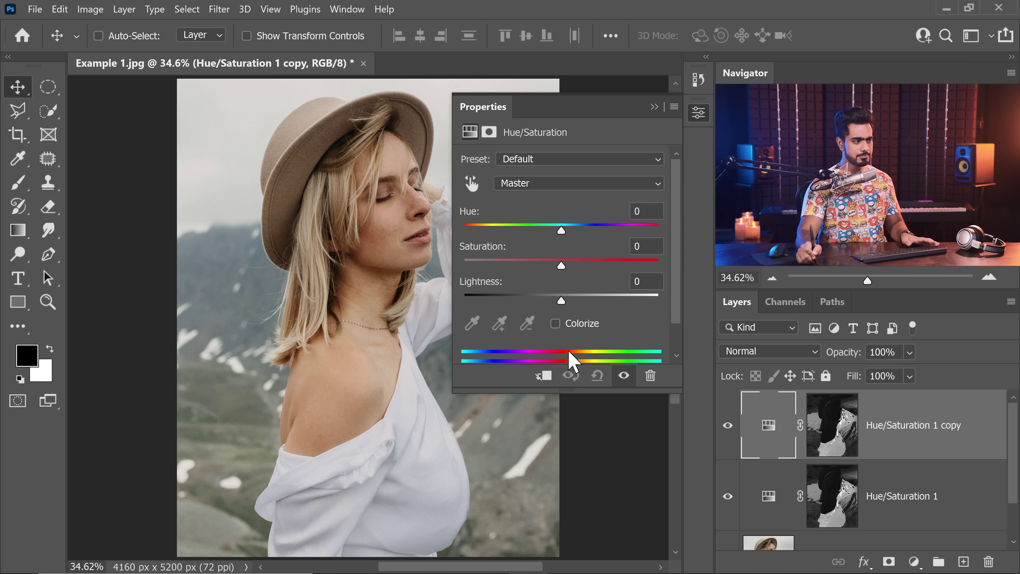
{"action": "left_click", "coordinate": [556, 324]}
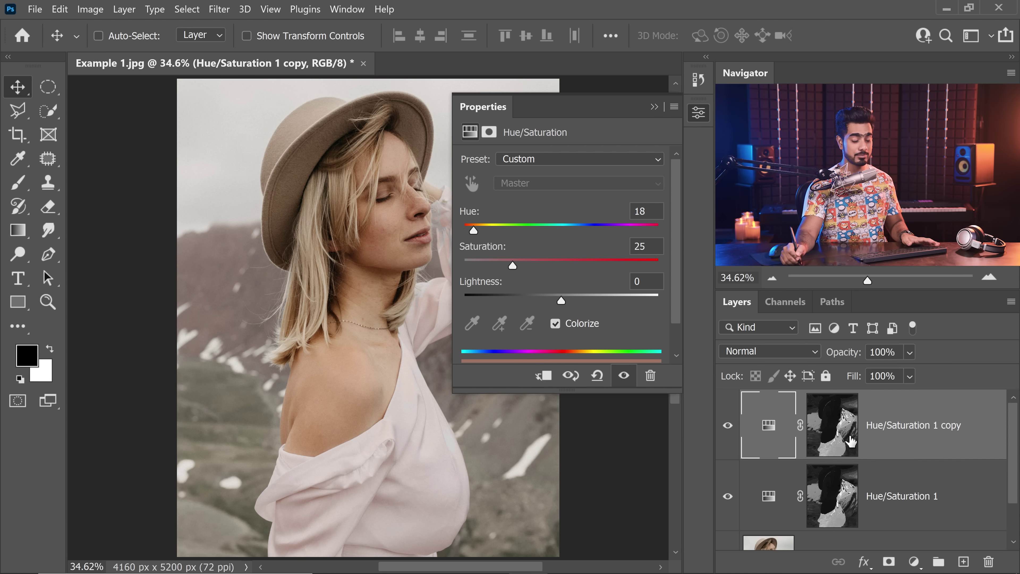
{"action": "left_click_drag", "start_coordinate": [475, 230], "coordinate": [586, 240]}
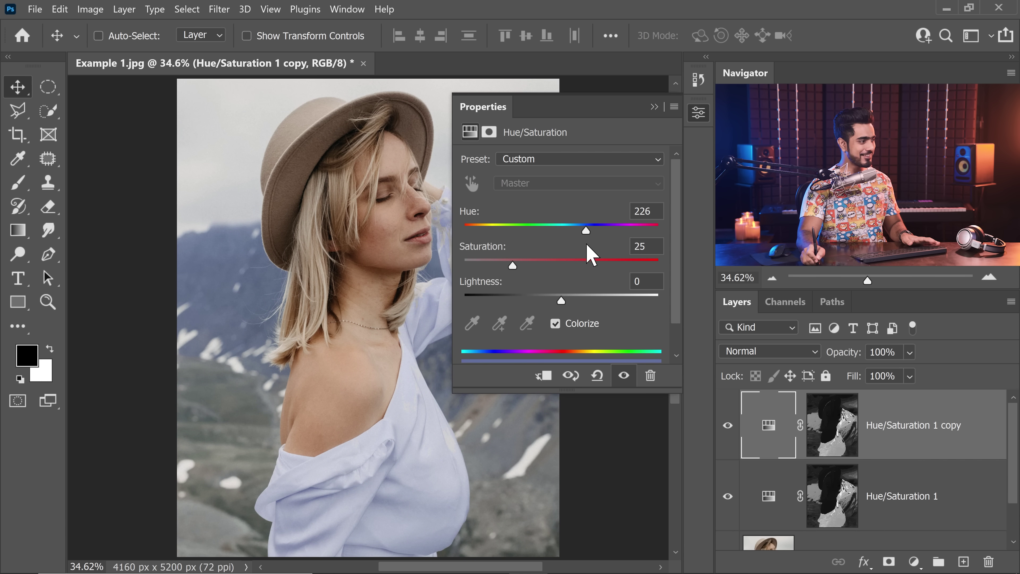
{"action": "left_click_drag", "start_coordinate": [513, 267], "coordinate": [536, 276]}
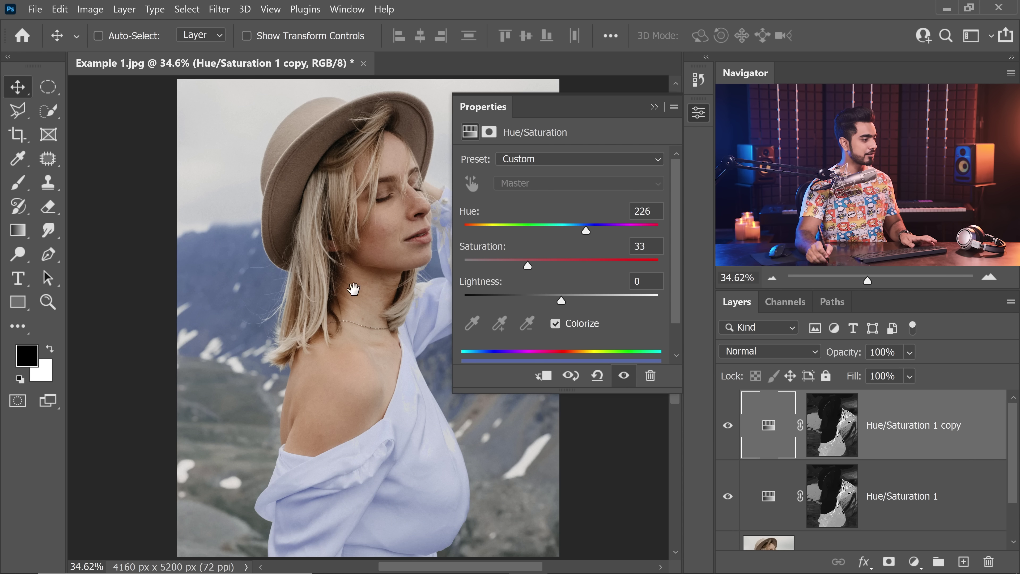
{"action": "left_click_drag", "start_coordinate": [358, 287], "coordinate": [574, 240]}
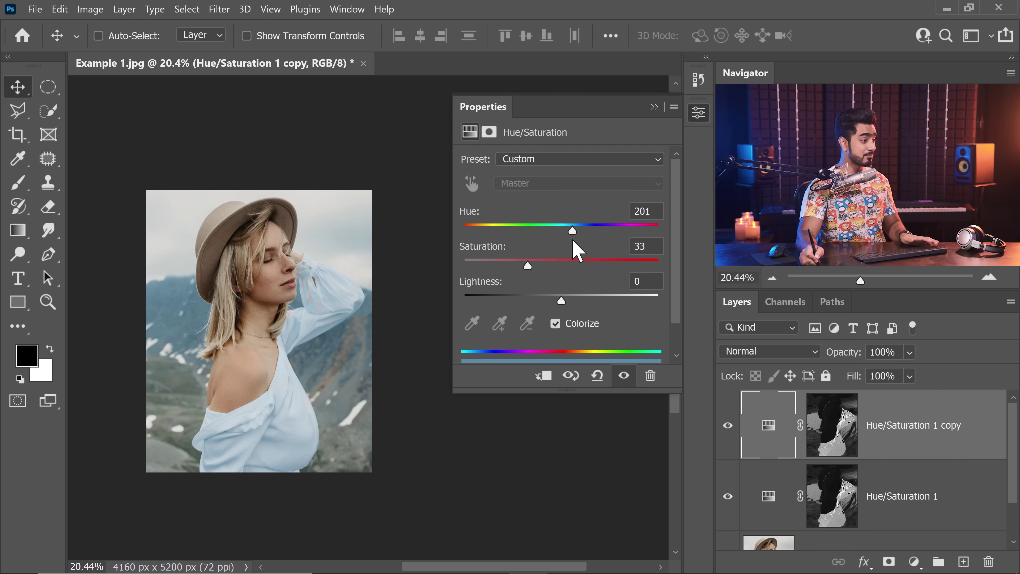
{"action": "left_click_drag", "start_coordinate": [527, 265], "coordinate": [530, 266]}
Step: Set the Hue/Saturation 1 copy layer's blend mode to Soft Light
{"action": "left_click", "coordinate": [759, 351]}
{"action": "left_click", "coordinate": [739, 352]}
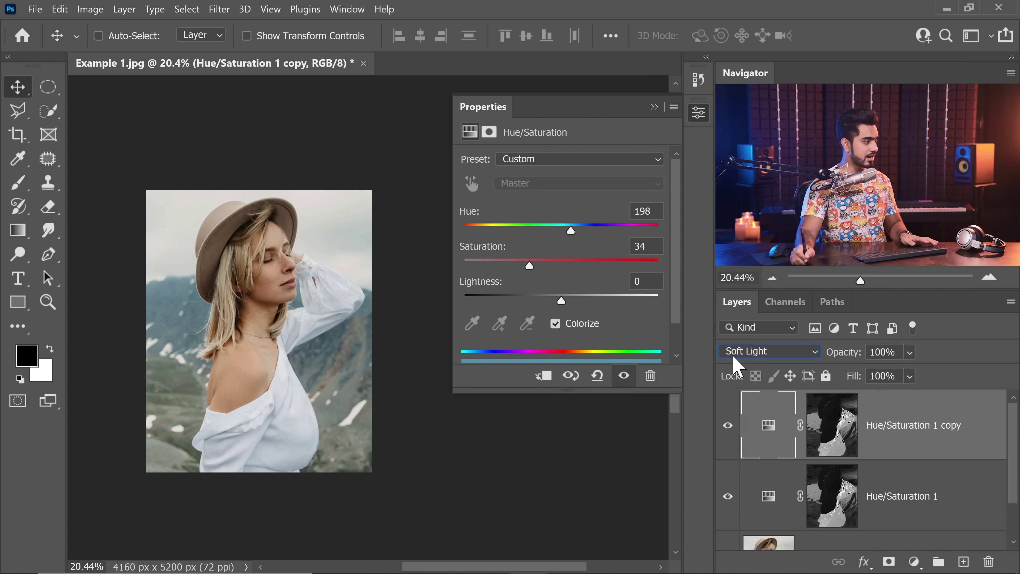
{"action": "scroll", "coordinate": [330, 287], "scroll_direction": "up", "scroll_amount": 5}
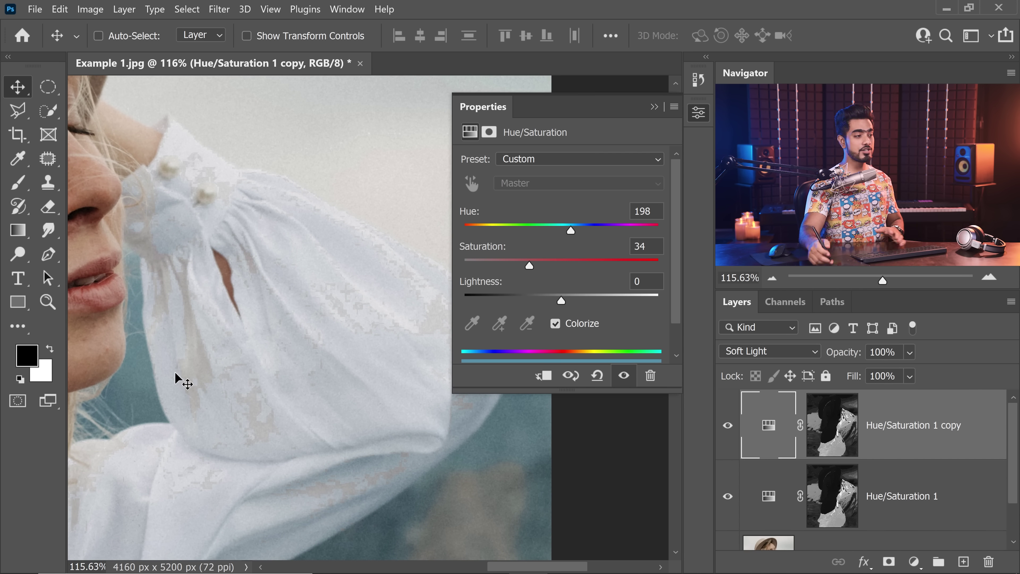
Step: Feather the copy layer's mask to 40 px, then collapse Properties
{"action": "left_click", "coordinate": [833, 425]}
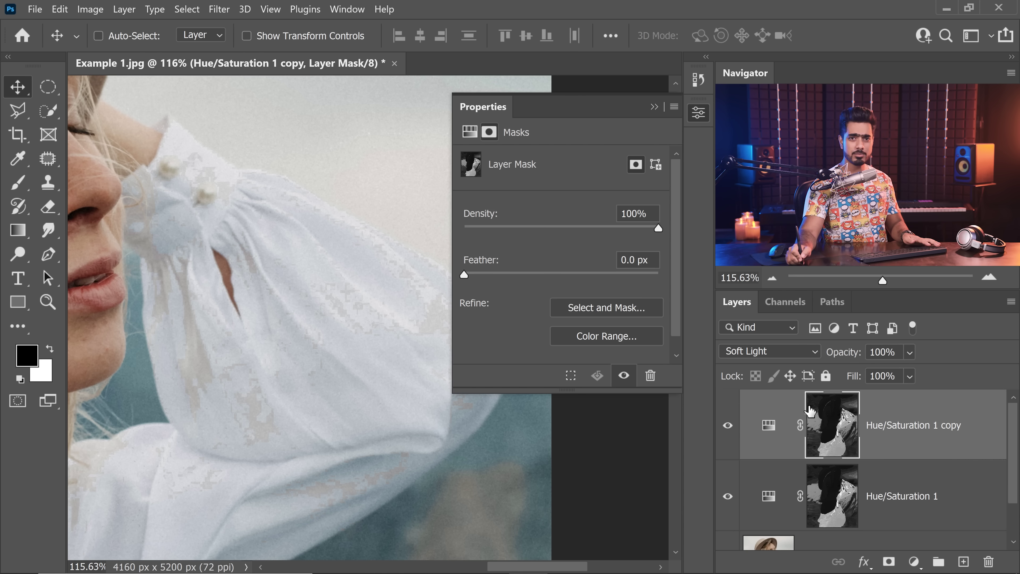
{"action": "left_click_drag", "start_coordinate": [649, 260], "coordinate": [557, 269]}
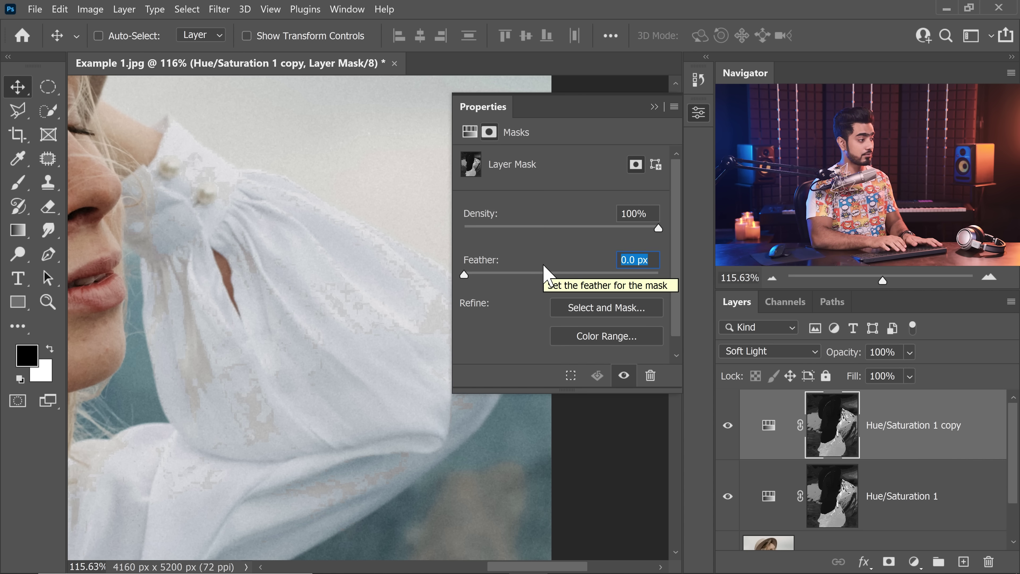
{"action": "type", "text": "20"}
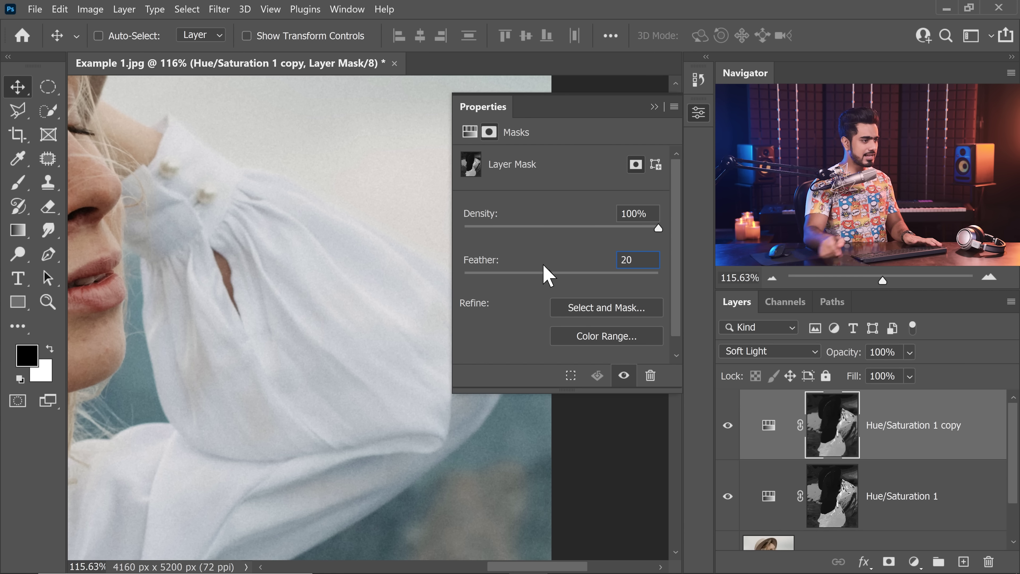
{"action": "key", "text": "Return"}
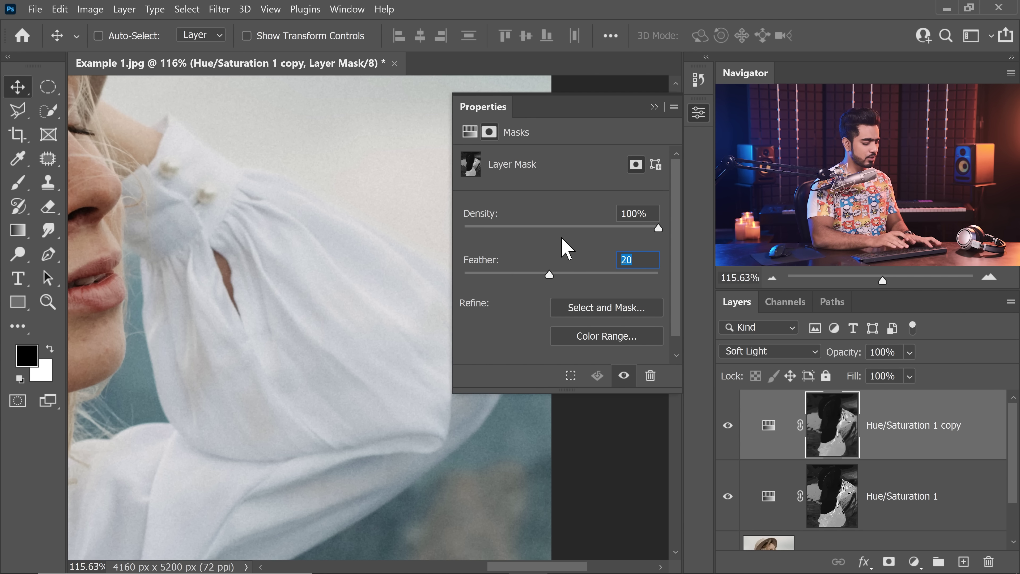
{"action": "type", "text": "40"}
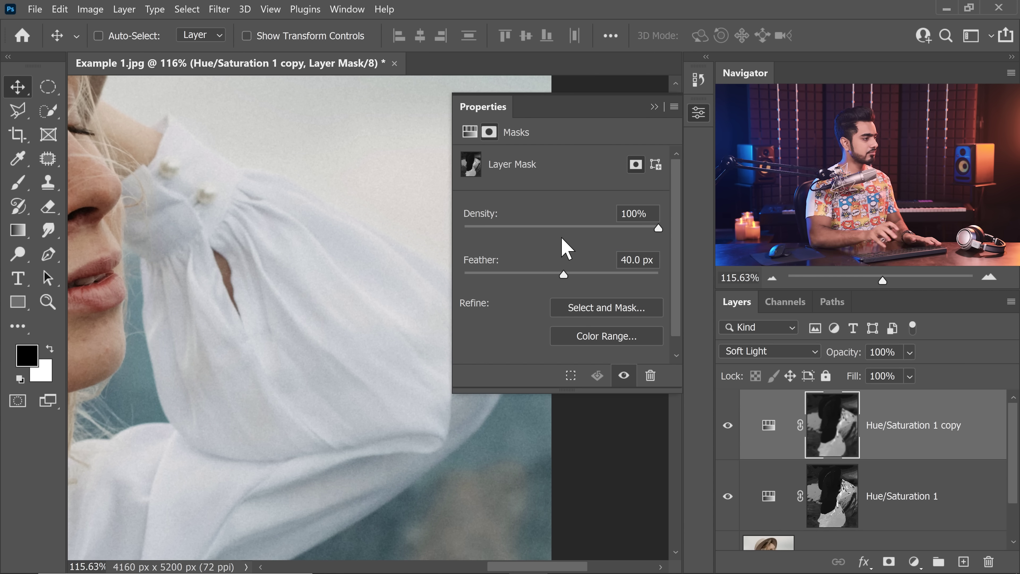
{"action": "scroll", "coordinate": [296, 303], "scroll_direction": "down", "scroll_amount": 5}
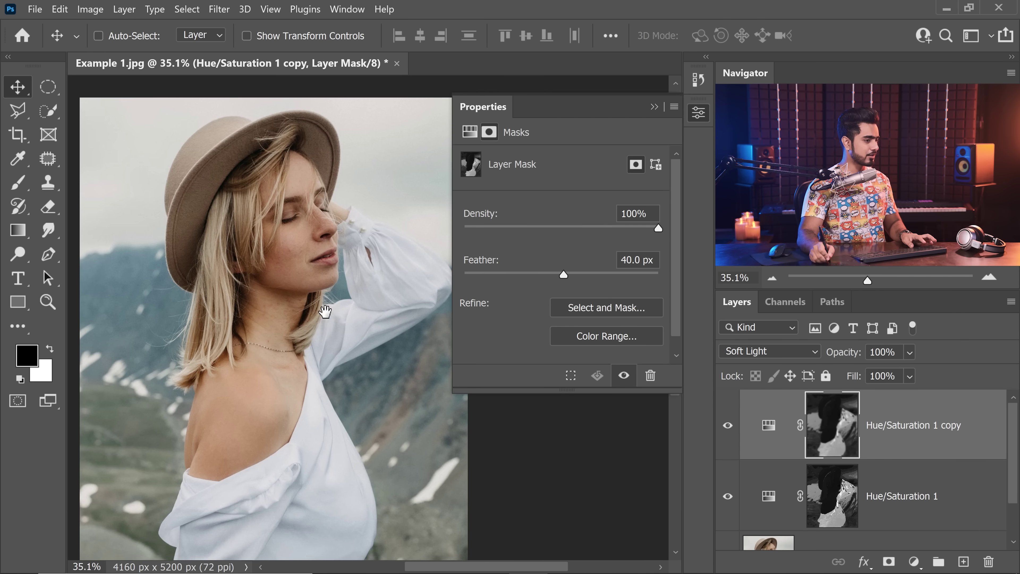
{"action": "scroll", "coordinate": [333, 221], "scroll_direction": "down", "scroll_amount": 1}
{"action": "scroll", "coordinate": [333, 220], "scroll_direction": "up", "scroll_amount": 1}
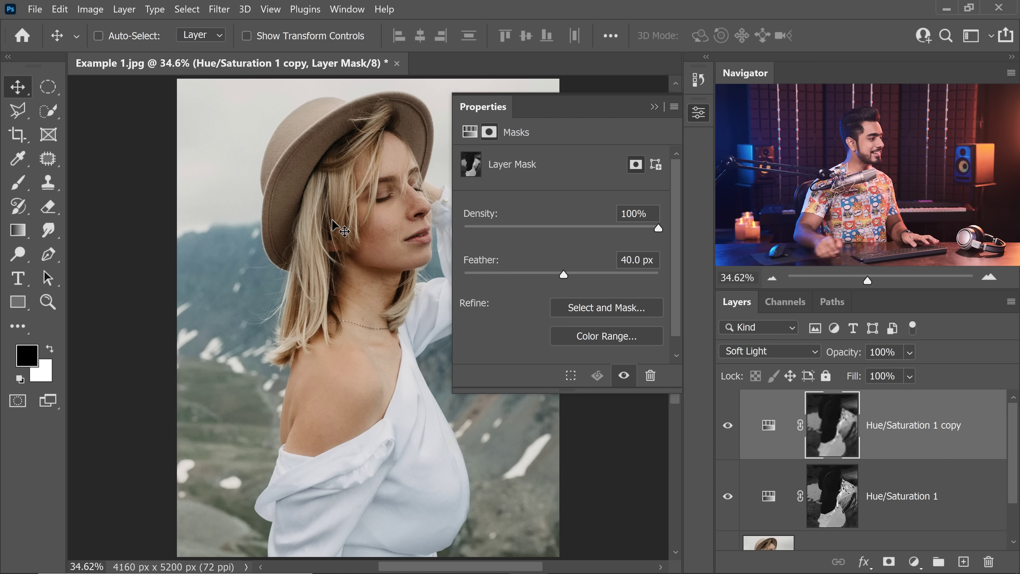
{"action": "left_click", "coordinate": [655, 107]}
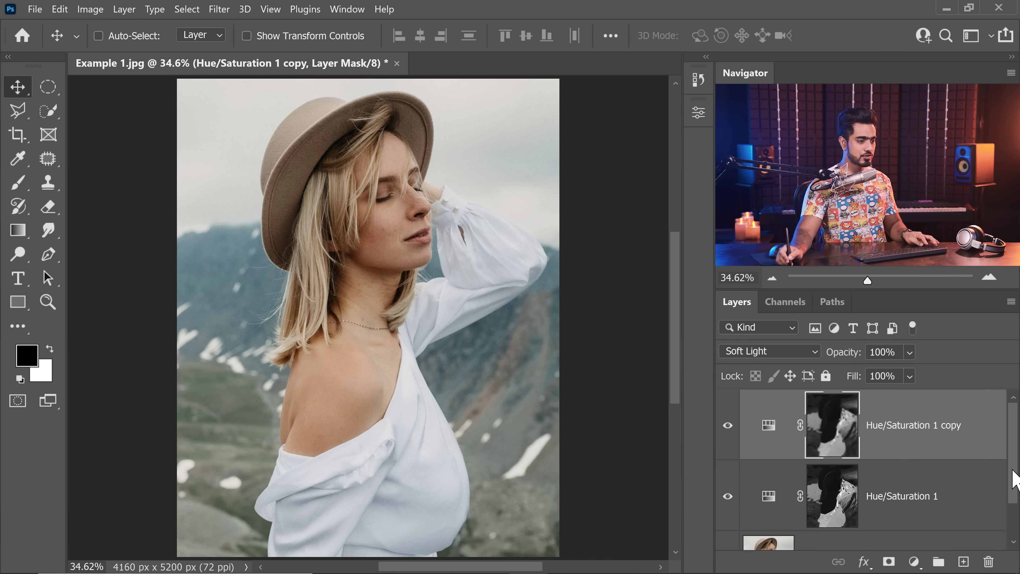
Step: Toggle the Background layer off and on to compare the result
{"action": "scroll", "coordinate": [1014, 480], "scroll_direction": "down", "scroll_amount": 2}
{"action": "left_click", "coordinate": [728, 518], "text": "alt"}
{"action": "left_click", "coordinate": [728, 518], "text": "alt"}
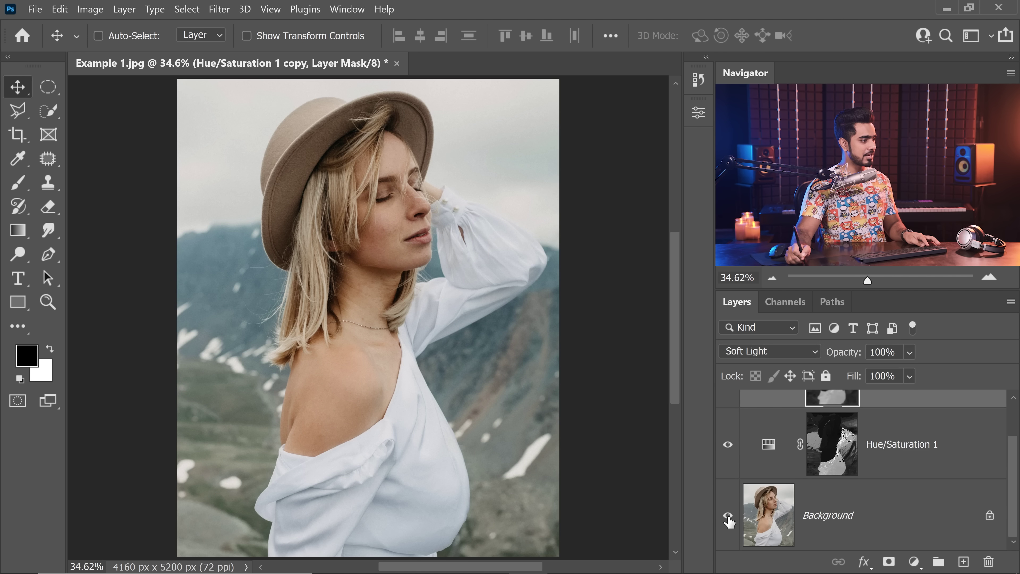
{"action": "scroll", "coordinate": [1002, 444], "scroll_direction": "up", "scroll_amount": 2}
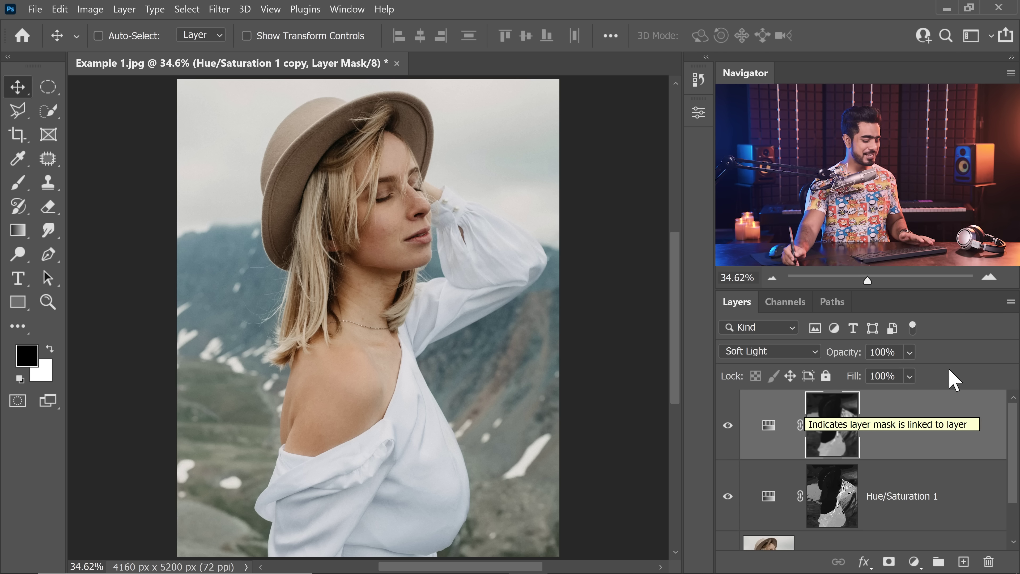
Step: Duplicate Hue/Saturation 1 copy and invert the new layer's mask
{"action": "key", "text": "ctrl"}
{"action": "key", "text": "ctrl+j"}
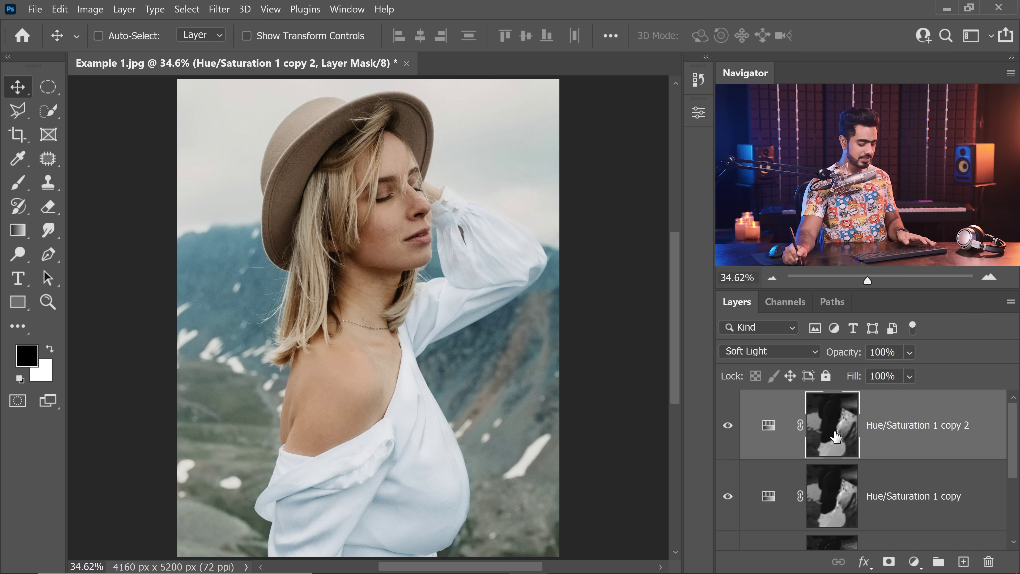
{"action": "key", "text": "ctrl+i"}
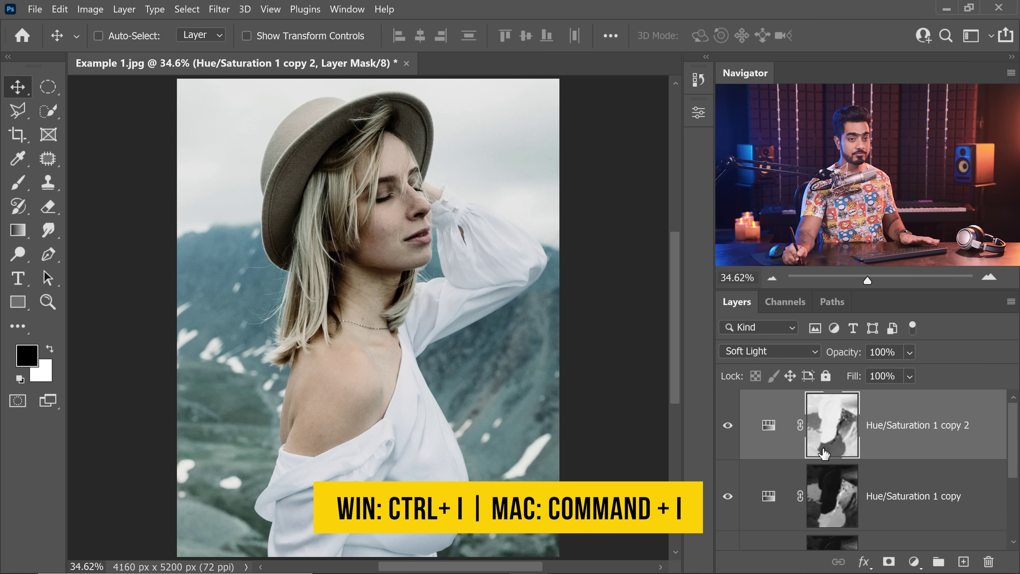
Step: Reset copy 2, blend it Normal, and set Saturation +12, Hue -2
{"action": "double_click", "coordinate": [771, 427]}
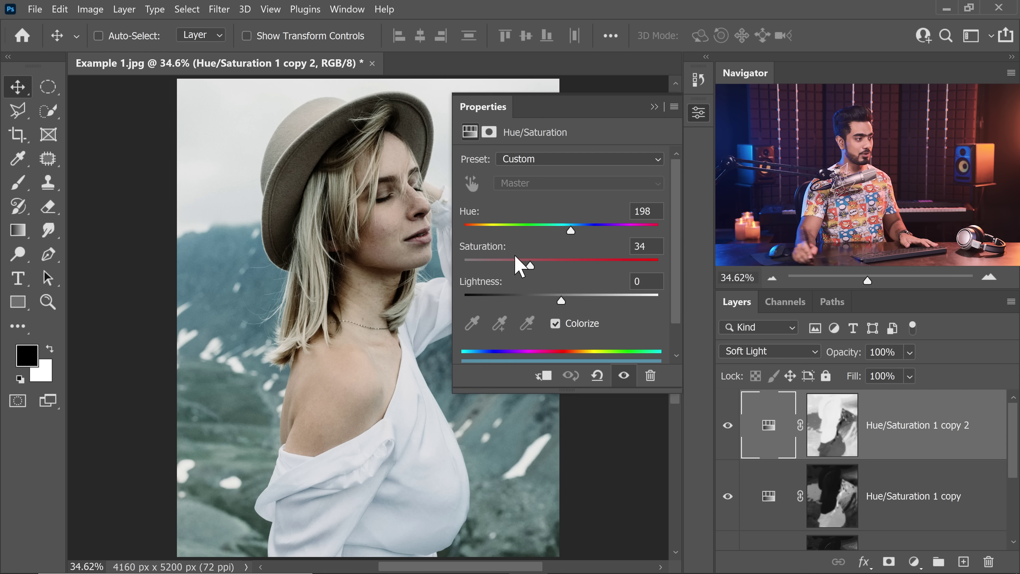
{"action": "left_click", "coordinate": [597, 375]}
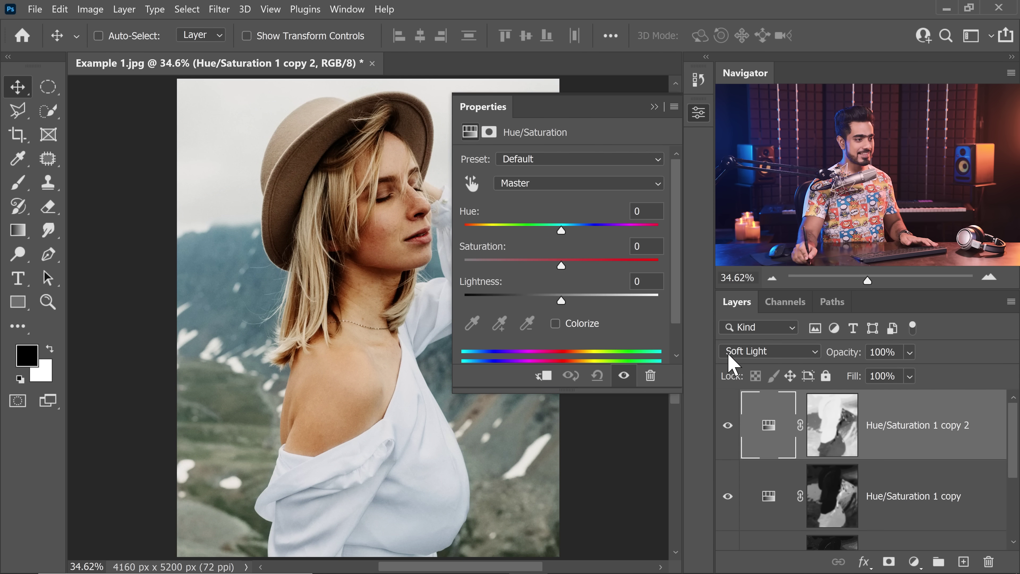
{"action": "left_click", "coordinate": [739, 352]}
{"action": "left_click", "coordinate": [747, 136]}
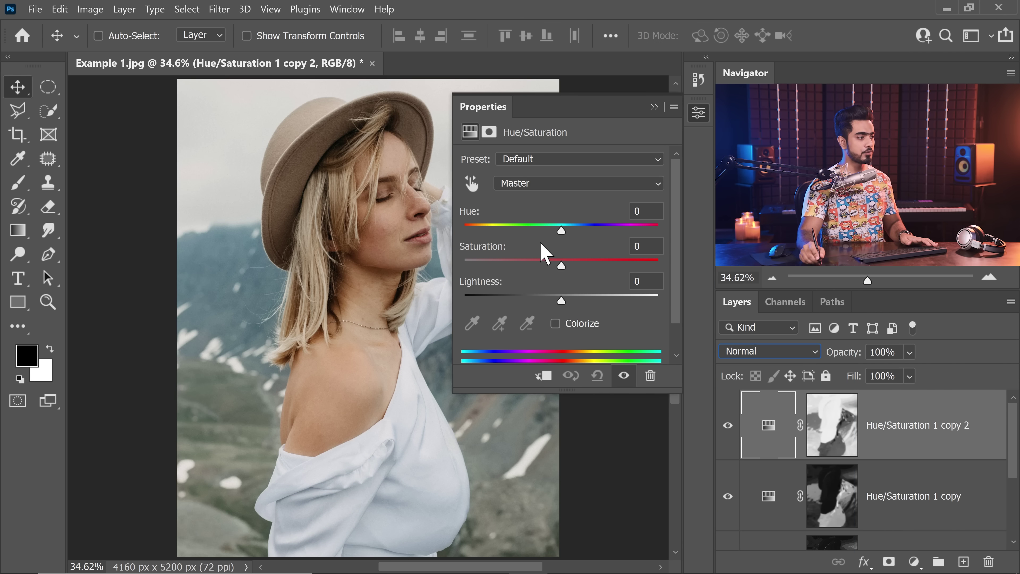
{"action": "left_click_drag", "start_coordinate": [383, 274], "coordinate": [353, 273]}
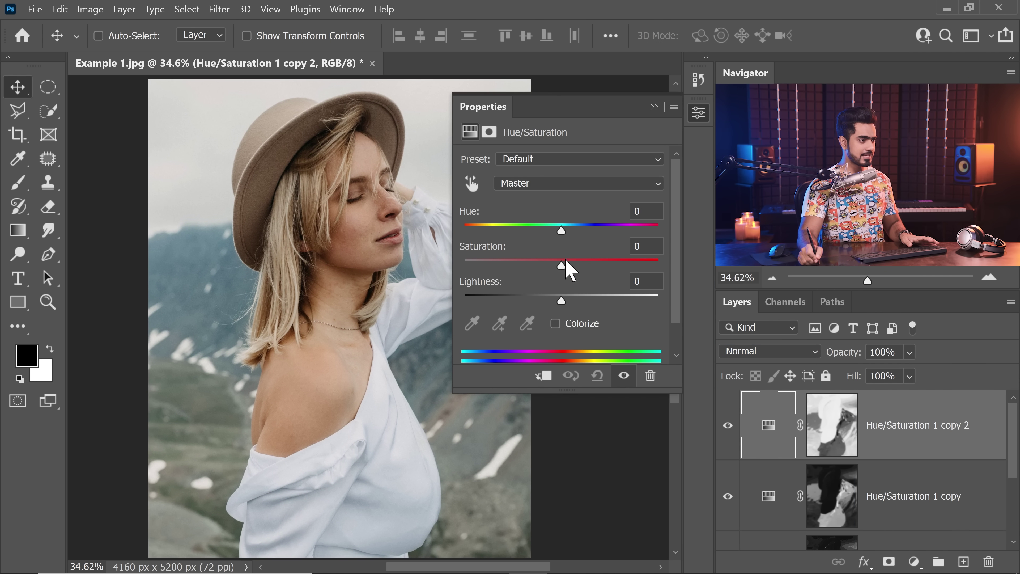
{"action": "left_click_drag", "start_coordinate": [562, 266], "coordinate": [570, 267]}
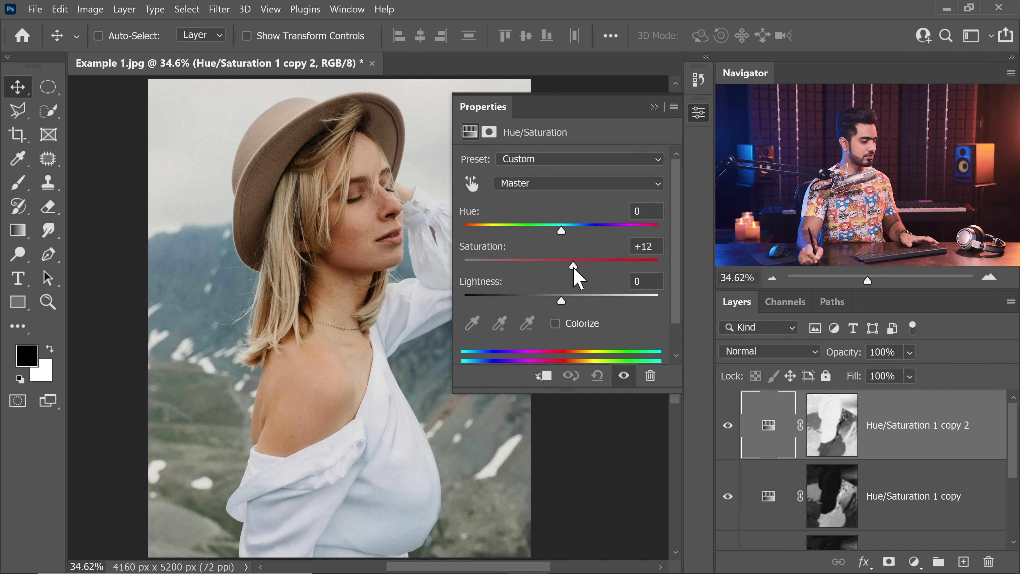
{"action": "left_click_drag", "start_coordinate": [562, 231], "coordinate": [559, 232]}
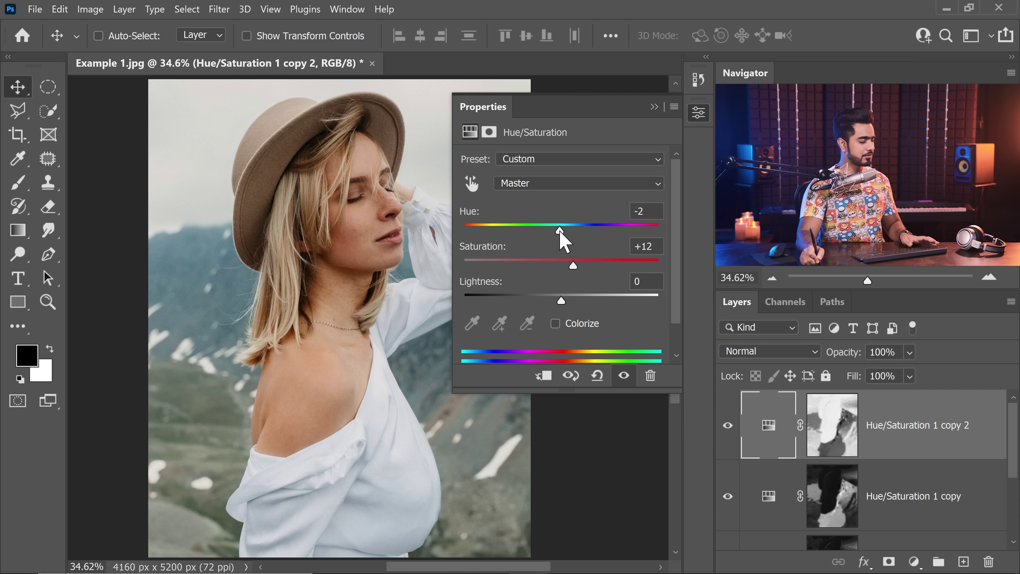
{"action": "left_click", "coordinate": [846, 420]}
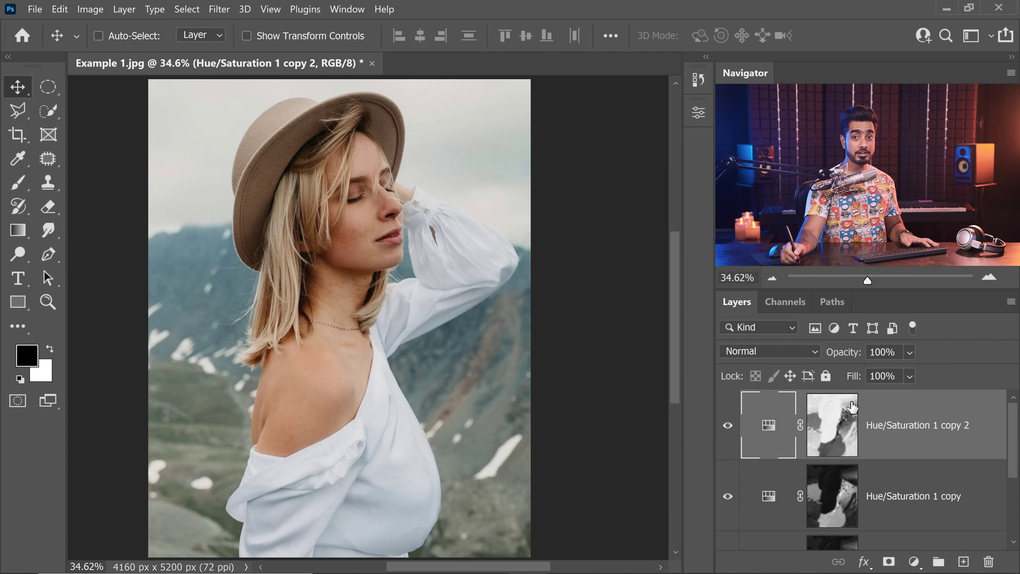
Step: Duplicate the top adjustment layer as copy 3 blended in Soft Light
{"action": "key", "text": "ctrl+j"}
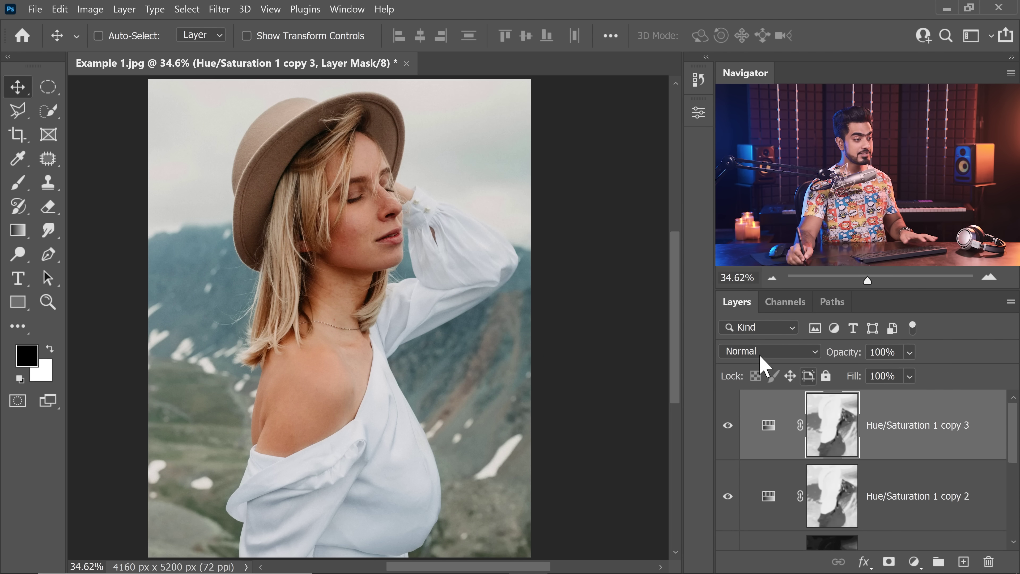
{"action": "left_click", "coordinate": [758, 352]}
{"action": "left_click", "coordinate": [747, 354]}
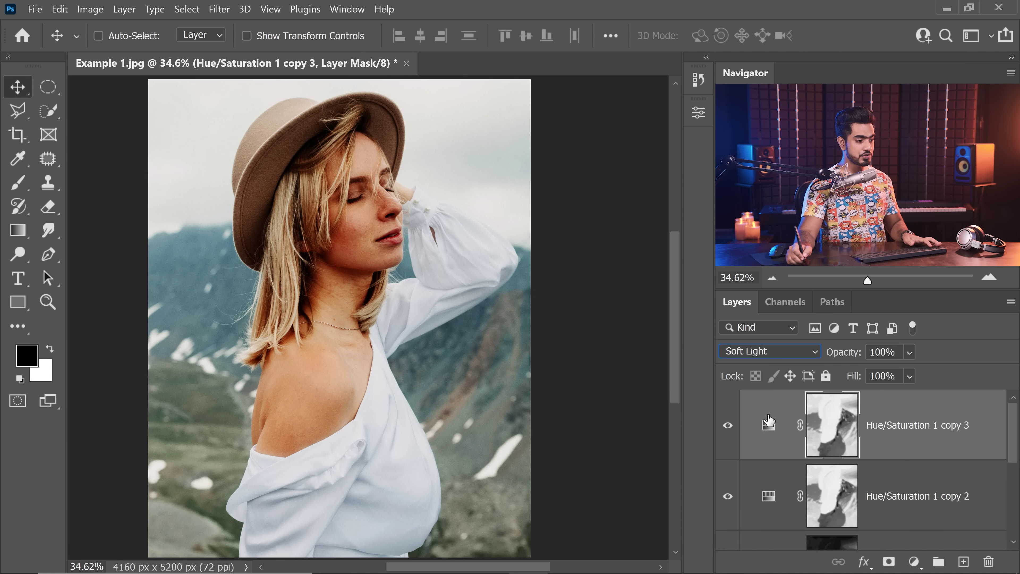
Step: Reset copy 3 and colorize it warm brown at Hue 24, Saturation 32
{"action": "double_click", "coordinate": [776, 434]}
{"action": "left_click", "coordinate": [597, 375]}
{"action": "left_click", "coordinate": [555, 323]}
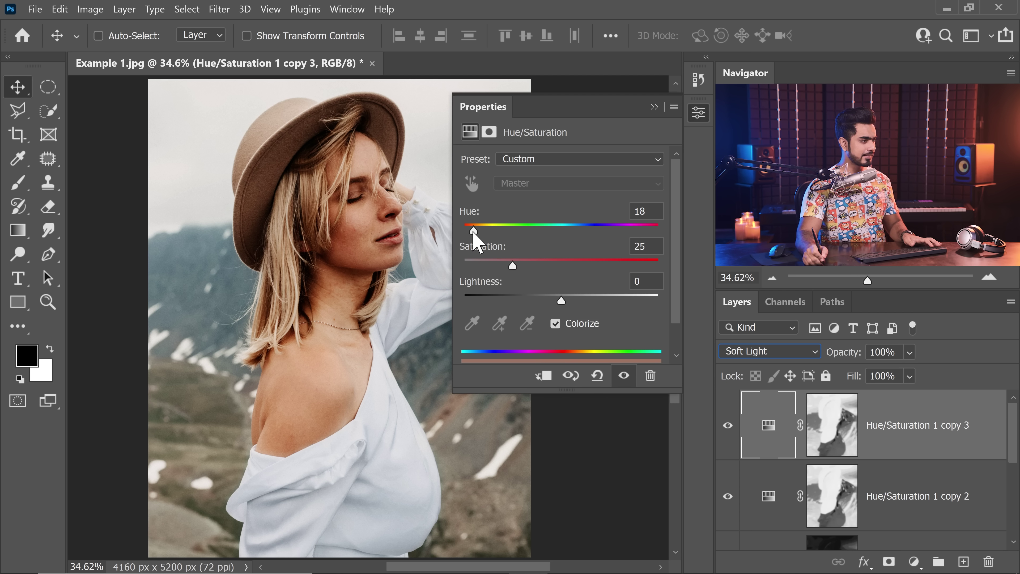
{"action": "left_click_drag", "start_coordinate": [474, 233], "coordinate": [477, 236]}
{"action": "left_click_drag", "start_coordinate": [513, 265], "coordinate": [544, 279]}
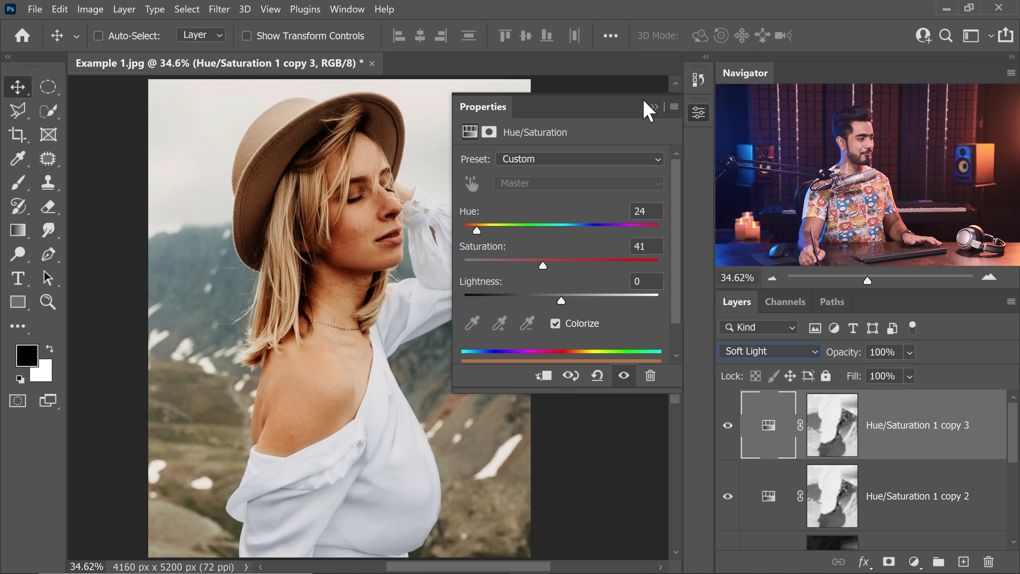
{"action": "left_click_drag", "start_coordinate": [538, 262], "coordinate": [528, 267]}
Step: Group Hue/Saturation 1 copy 3 into Group 1 and give the group a white layer mask
{"action": "left_click", "coordinate": [653, 108]}
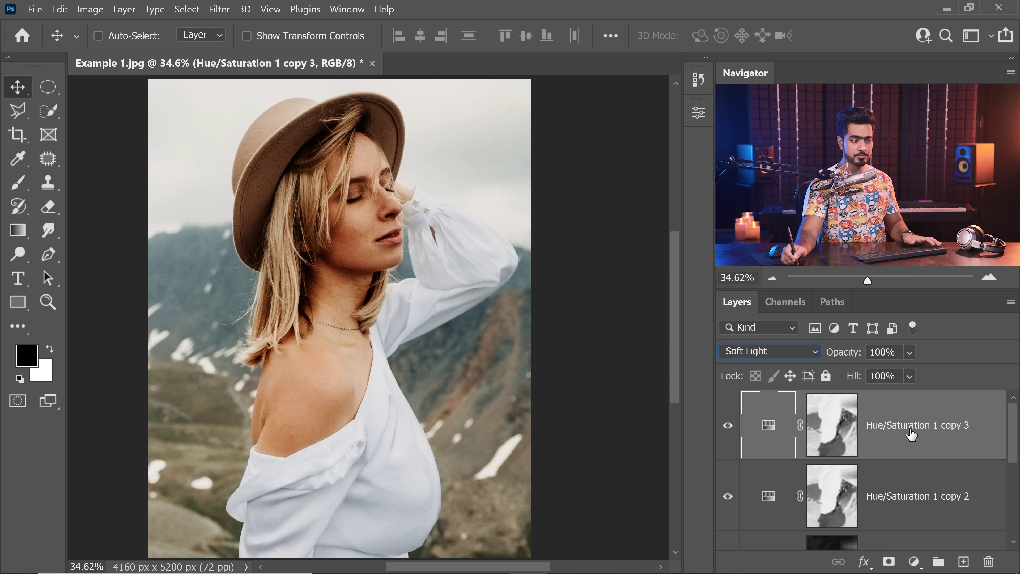
{"action": "key", "text": "ctrl+g"}
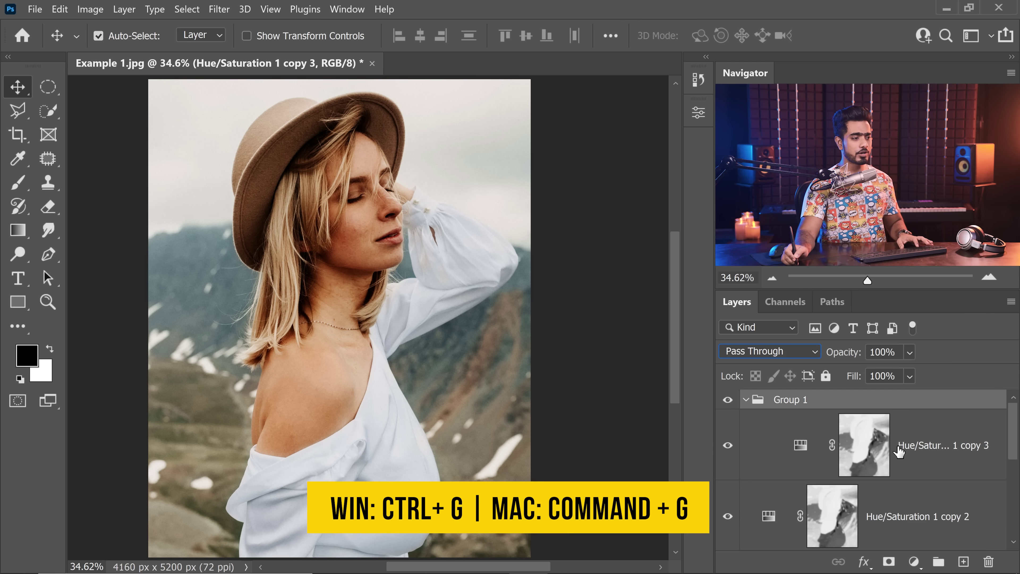
{"action": "left_click", "coordinate": [746, 401]}
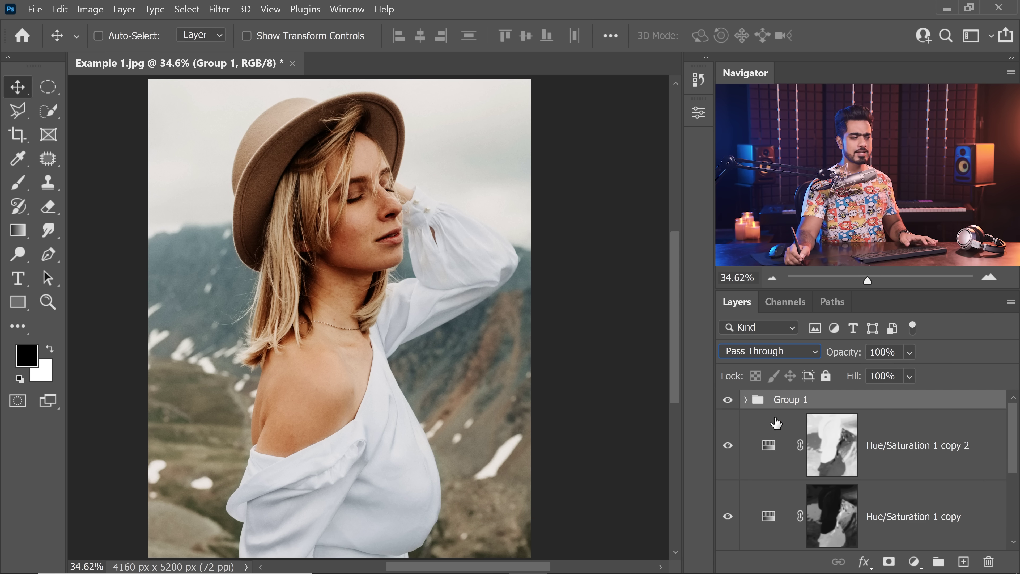
{"action": "left_click", "coordinate": [889, 562]}
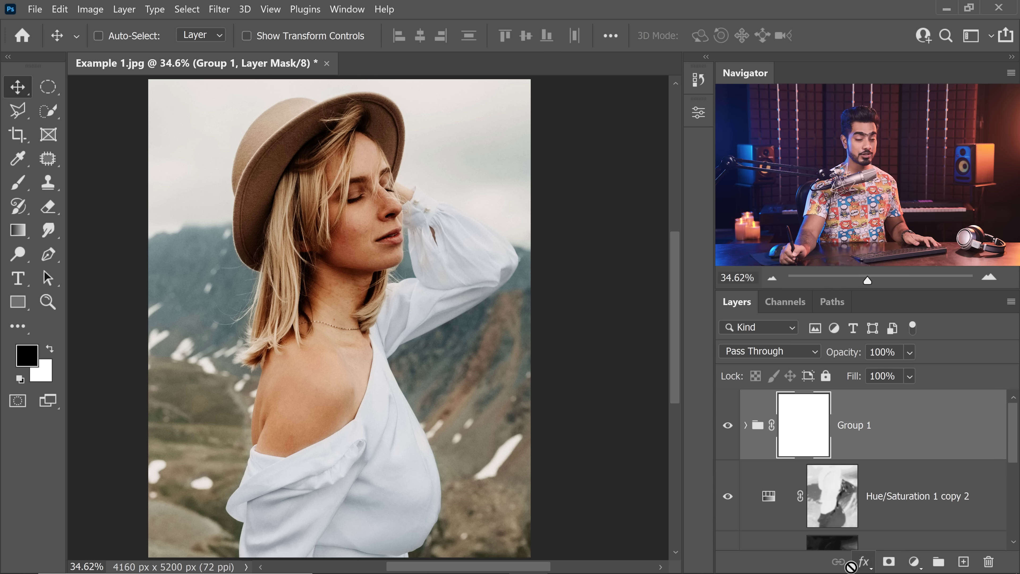
{"action": "left_click", "coordinate": [746, 425]}
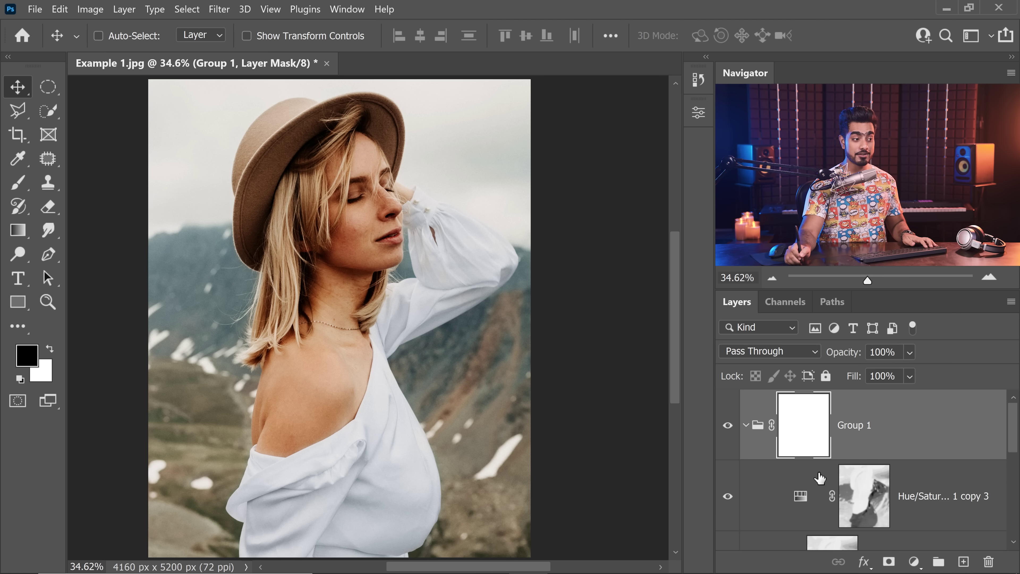
{"action": "left_click", "coordinate": [746, 425]}
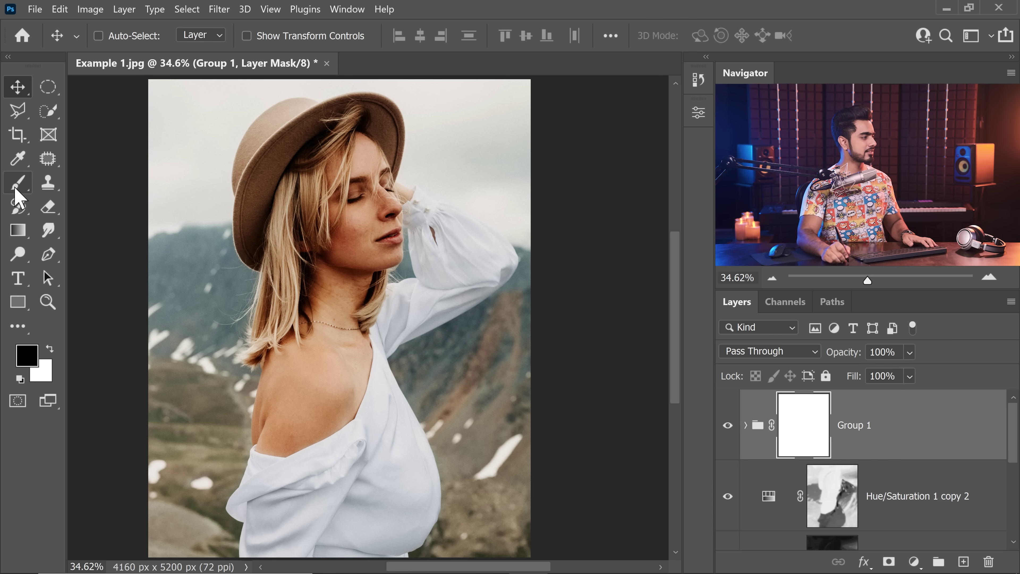
Step: Select the Brush tool at 500 px with the Soft Round preset
{"action": "left_click", "coordinate": [30, 190]}
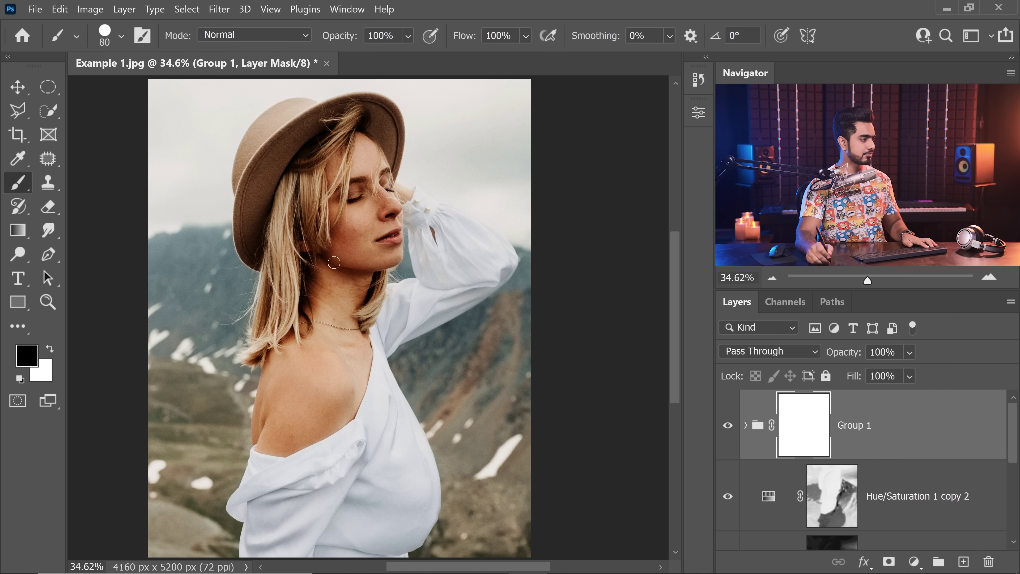
{"action": "key", "text": "bracketright"}
{"action": "key", "text": "bracketright"}
{"action": "key", "text": "bracketright"}
{"action": "key", "text": "bracketright"}
{"action": "key", "text": "bracketright"}
{"action": "key", "text": "bracketright"}
{"action": "key", "text": "bracketright"}
{"action": "key", "text": "bracketright"}
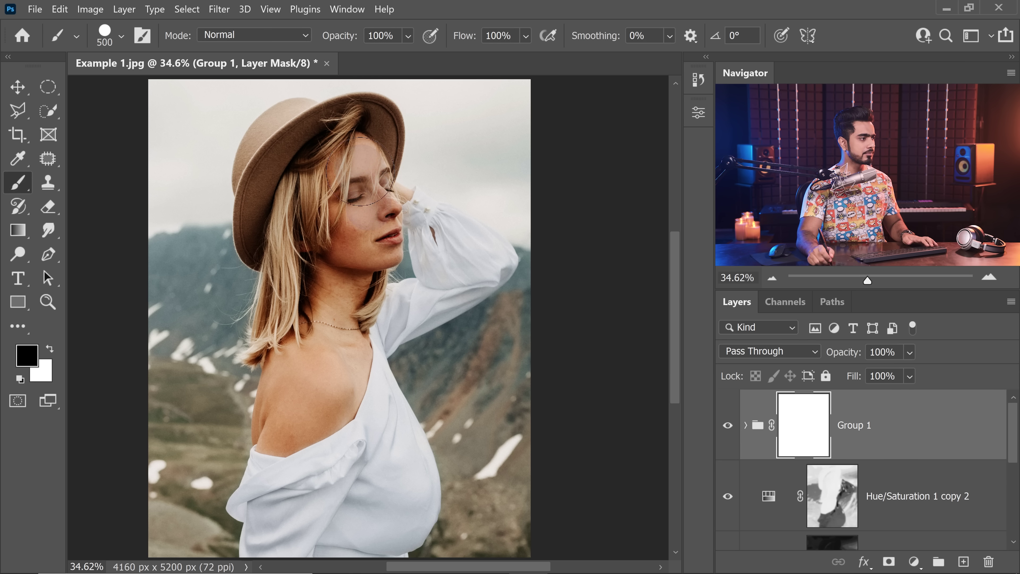
{"action": "left_click", "coordinate": [105, 37]}
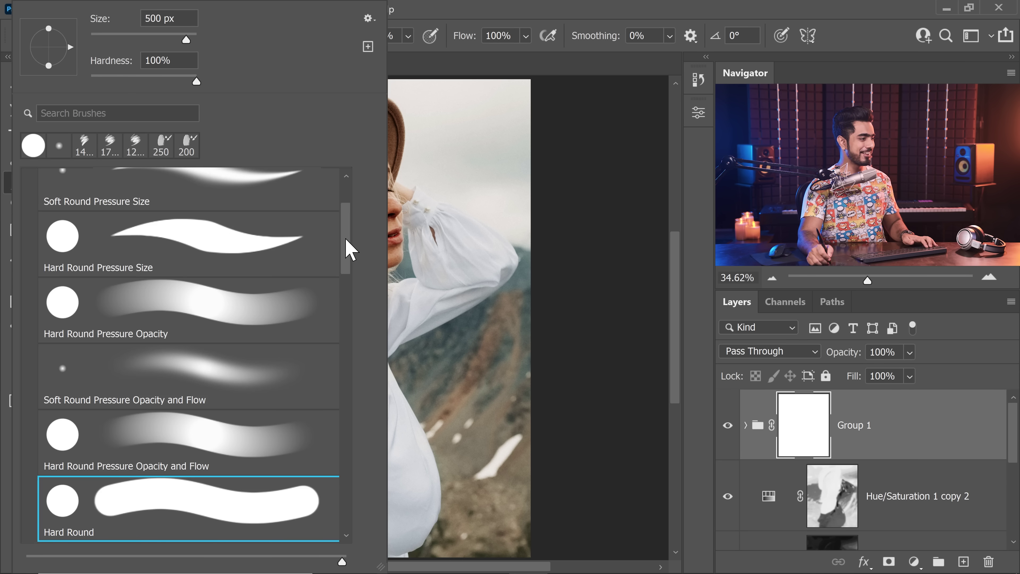
{"action": "left_click_drag", "start_coordinate": [344, 238], "coordinate": [333, 152]}
{"action": "left_click", "coordinate": [286, 232]}
{"action": "key", "text": "Return"}
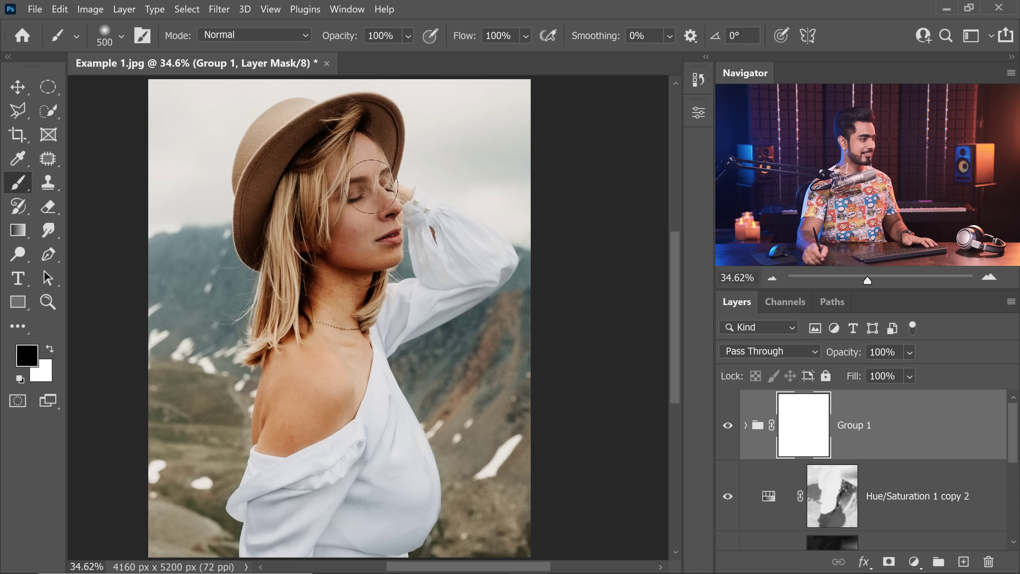
Step: Paint black over the face, neck and shoulder on Group 1's mask and set mask density to 70%
{"action": "left_click_drag", "start_coordinate": [373, 160], "coordinate": [308, 431]}
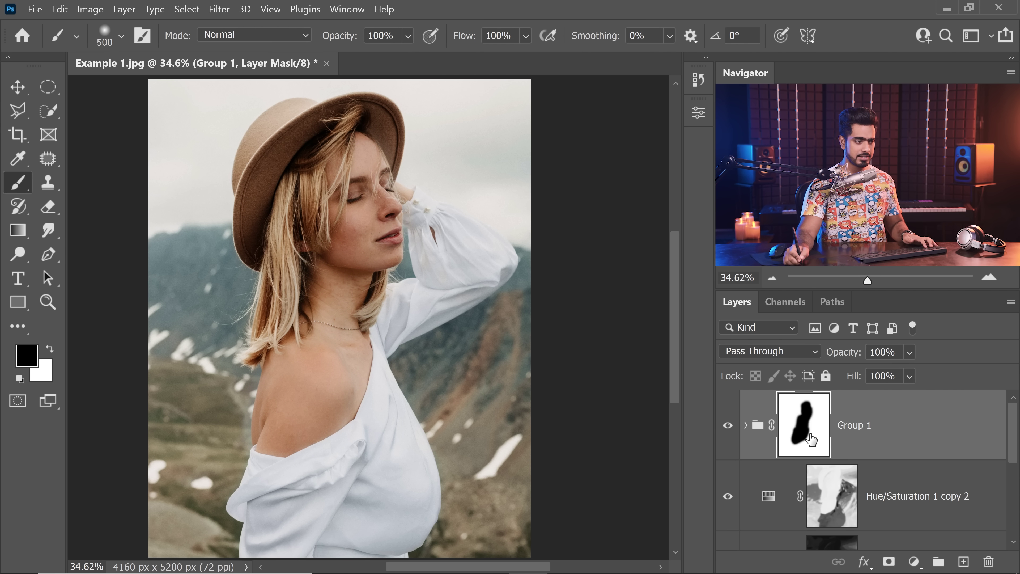
{"action": "double_click", "coordinate": [801, 427]}
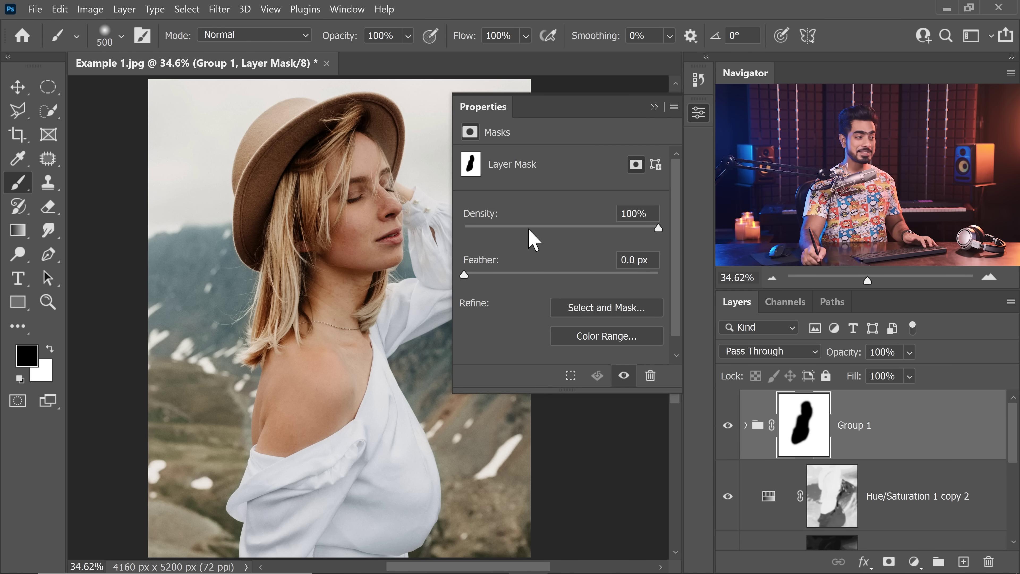
{"action": "left_click_drag", "start_coordinate": [519, 228], "coordinate": [597, 230]}
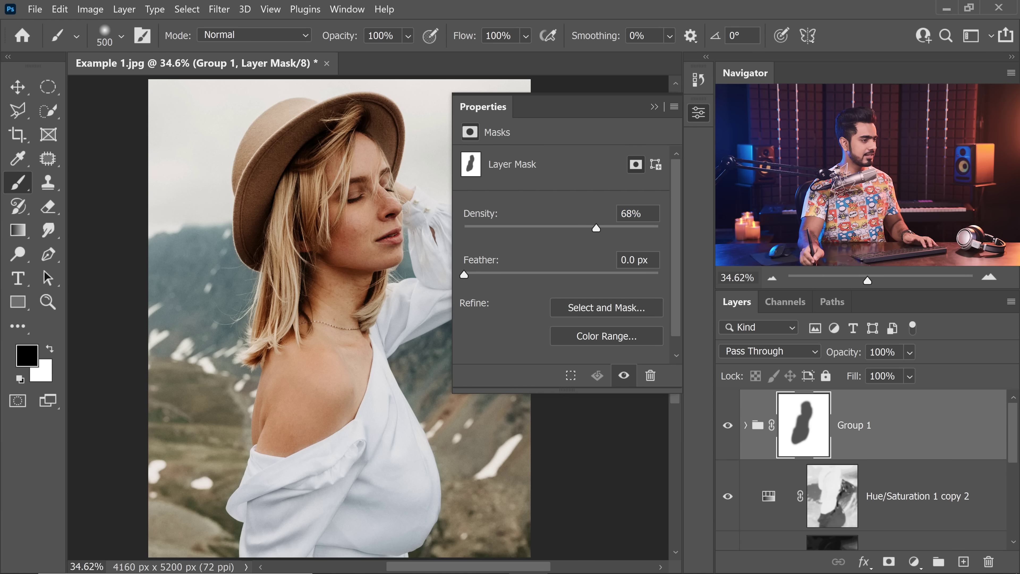
{"action": "type", "text": "70"}
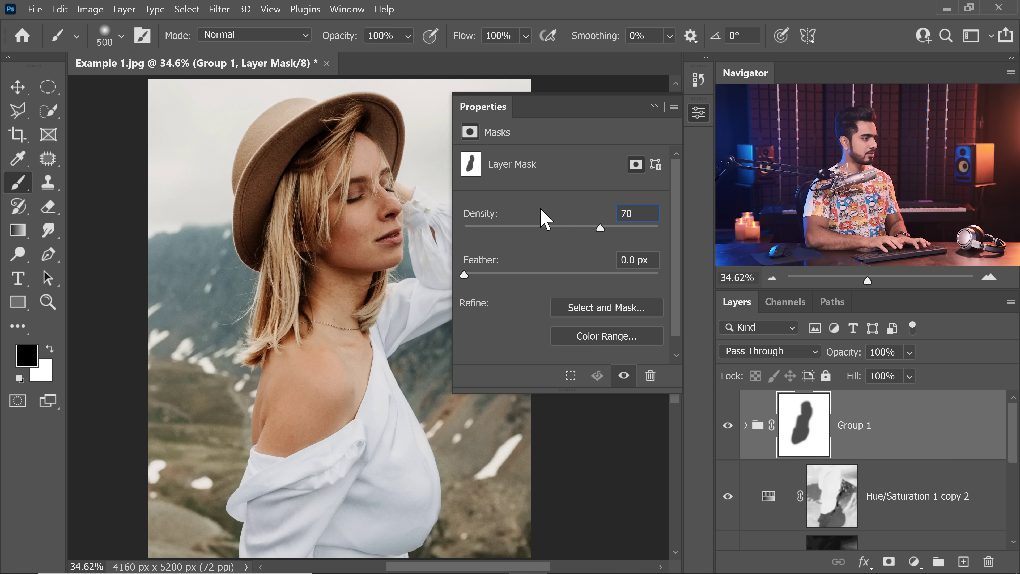
{"action": "key", "text": "Return"}
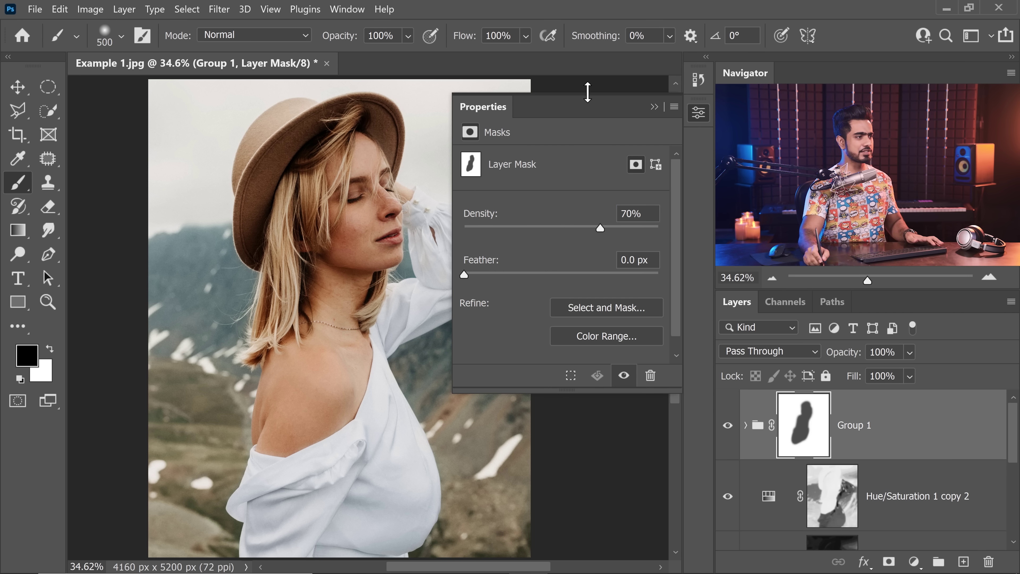
{"action": "left_click", "coordinate": [654, 107]}
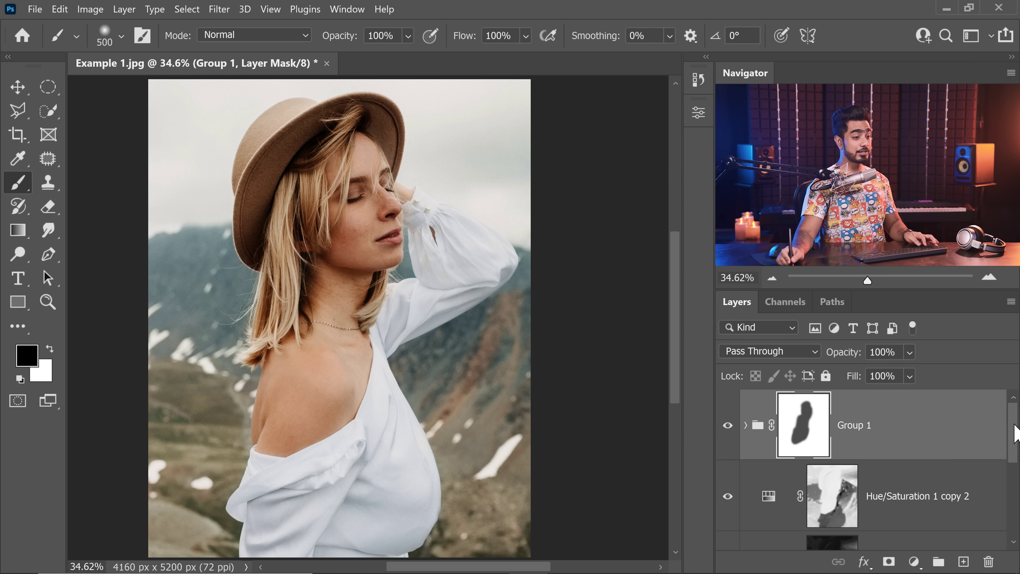
Step: Compare the edit against the original photo by soloing Background, then restore all layers
{"action": "scroll", "coordinate": [1014, 434], "scroll_direction": "down", "scroll_amount": 3}
{"action": "left_click", "coordinate": [726, 517], "text": "alt"}
{"action": "left_click", "coordinate": [726, 521], "text": "alt"}
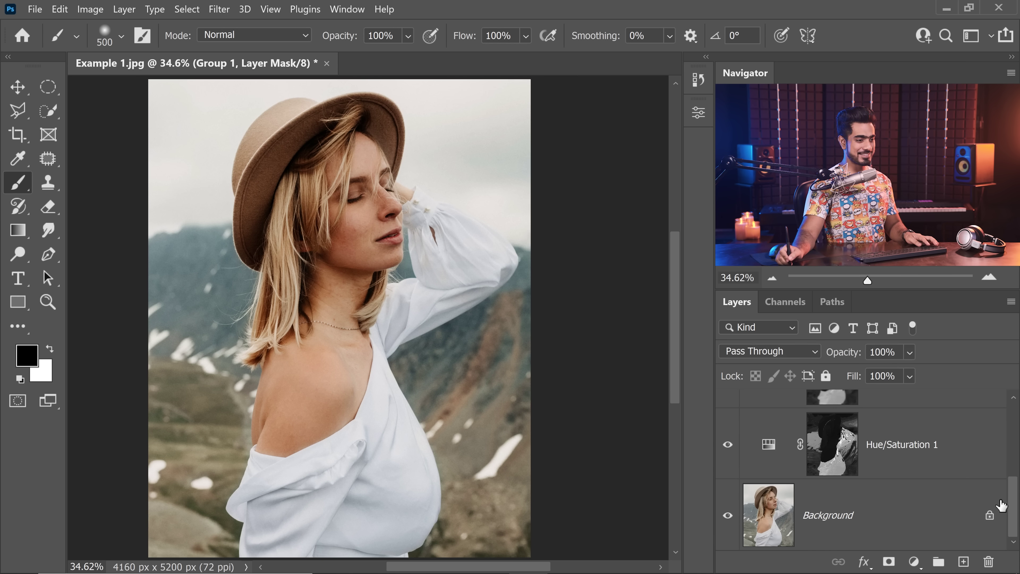
Step: Add a Curves 1 layer with its white point pulled in to input 235, comparing before and after
{"action": "scroll", "coordinate": [1004, 506], "scroll_direction": "up", "scroll_amount": 3}
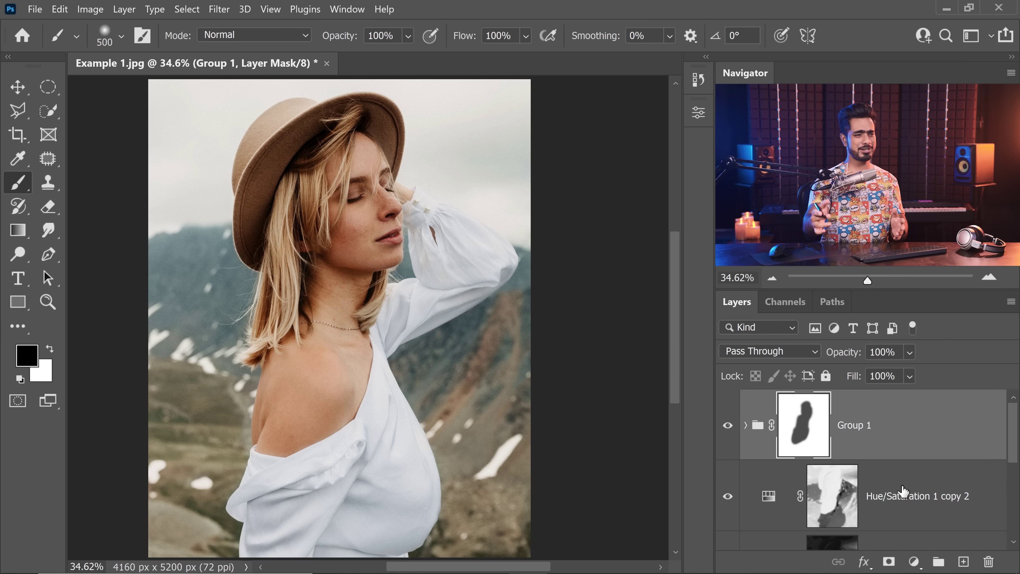
{"action": "left_click", "coordinate": [914, 561]}
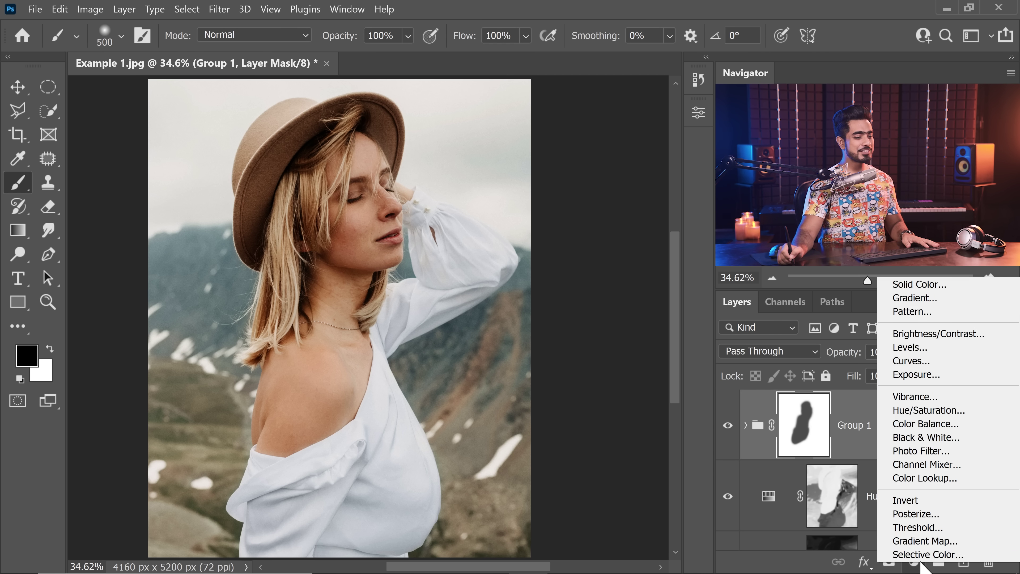
{"action": "left_click", "coordinate": [910, 362]}
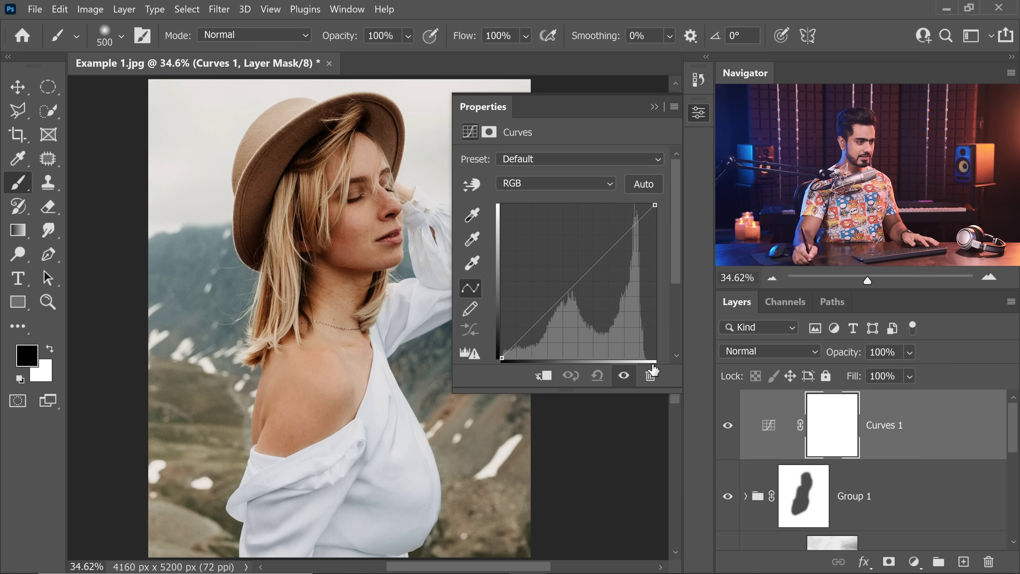
{"action": "left_click_drag", "start_coordinate": [628, 392], "coordinate": [628, 425]}
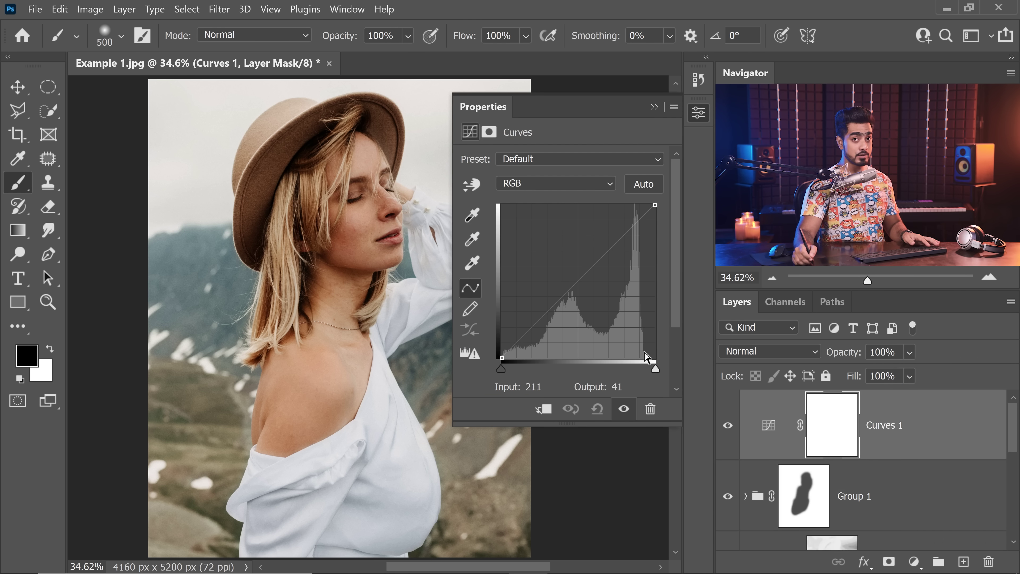
{"action": "mouse_move", "coordinate": [654, 372]}
{"action": "left_mouse_down"}
{"action": "mouse_move", "coordinate": [635, 374]}
{"action": "mouse_move", "coordinate": [644, 378]}
{"action": "left_mouse_up"}
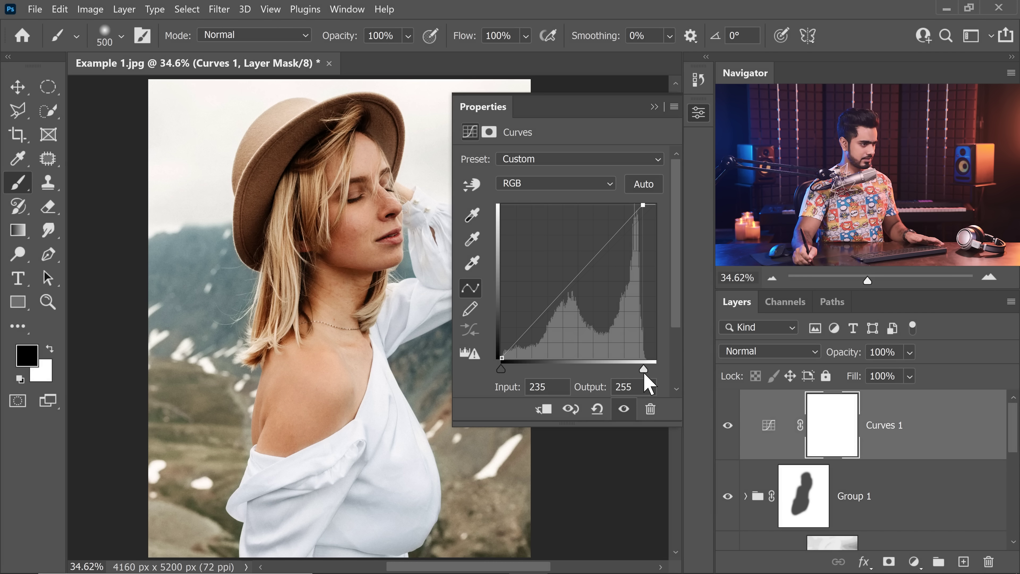
{"action": "left_click", "coordinate": [728, 425]}
{"action": "left_click", "coordinate": [727, 425]}
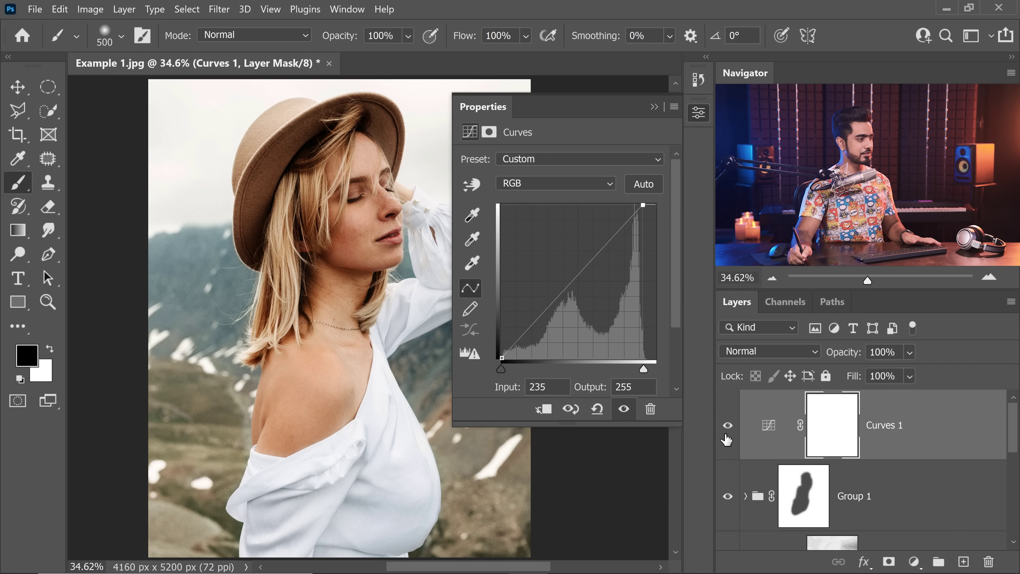
{"action": "left_click", "coordinate": [655, 107]}
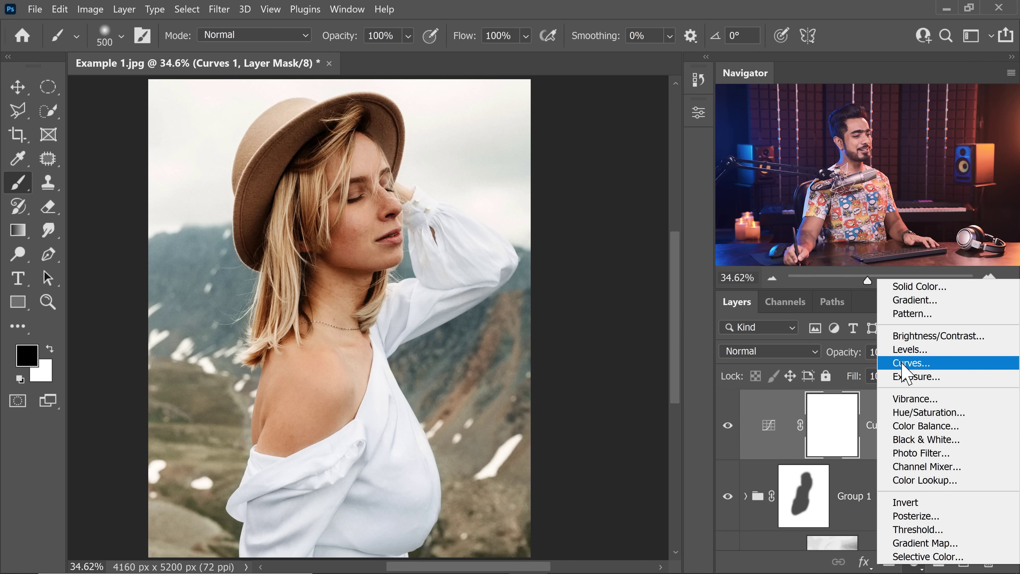
Step: Add a Curves 2 layer with a raised midtone point to brighten the image
{"action": "left_click", "coordinate": [895, 359]}
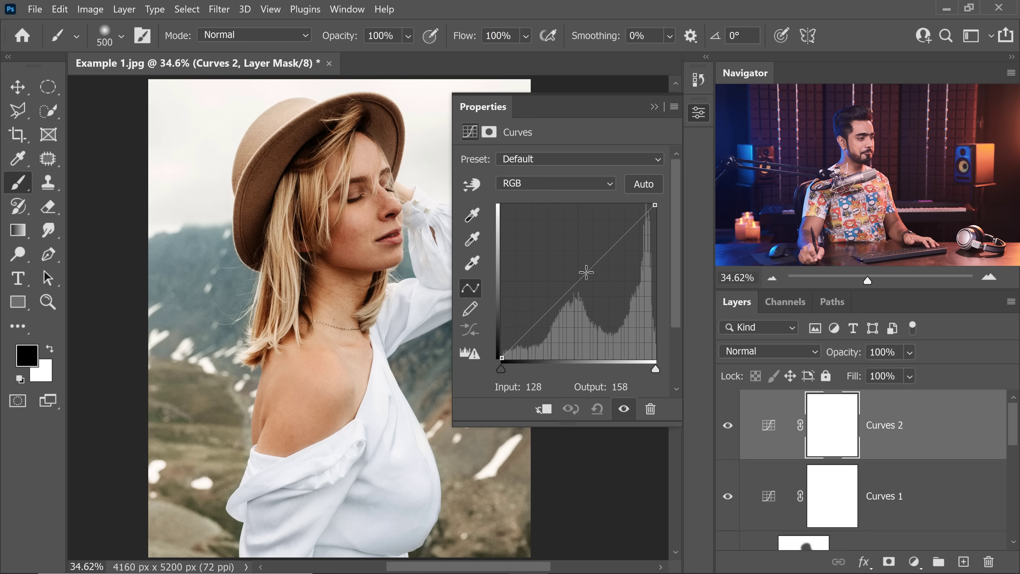
{"action": "left_click_drag", "start_coordinate": [574, 277], "coordinate": [564, 265]}
{"action": "left_click", "coordinate": [967, 418]}
Step: Limit Curves 2 with a split Blend If Underlying Layer slider at 0/163
{"action": "double_click", "coordinate": [966, 418]}
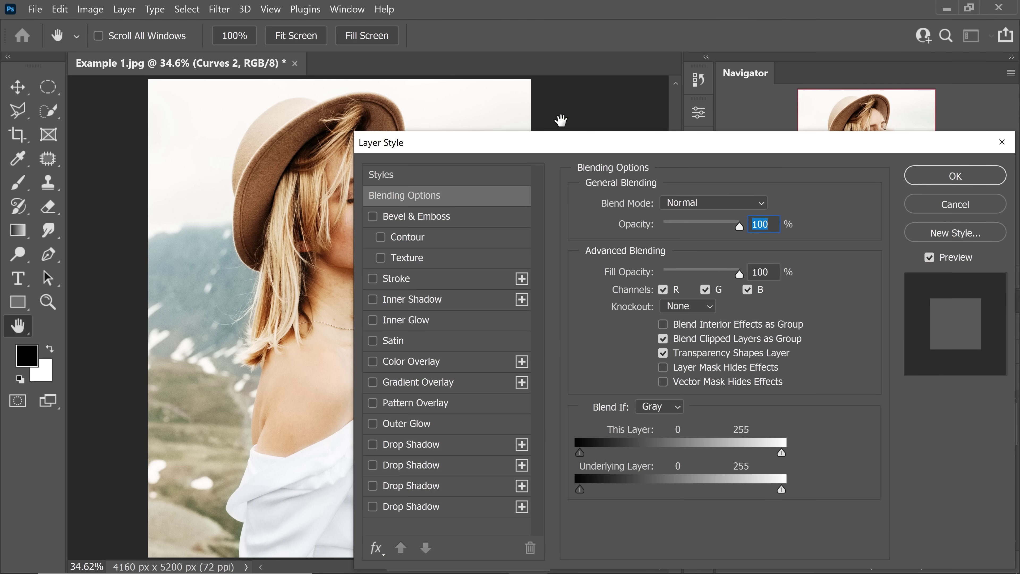
{"action": "left_click_drag", "start_coordinate": [622, 128], "coordinate": [680, 95]}
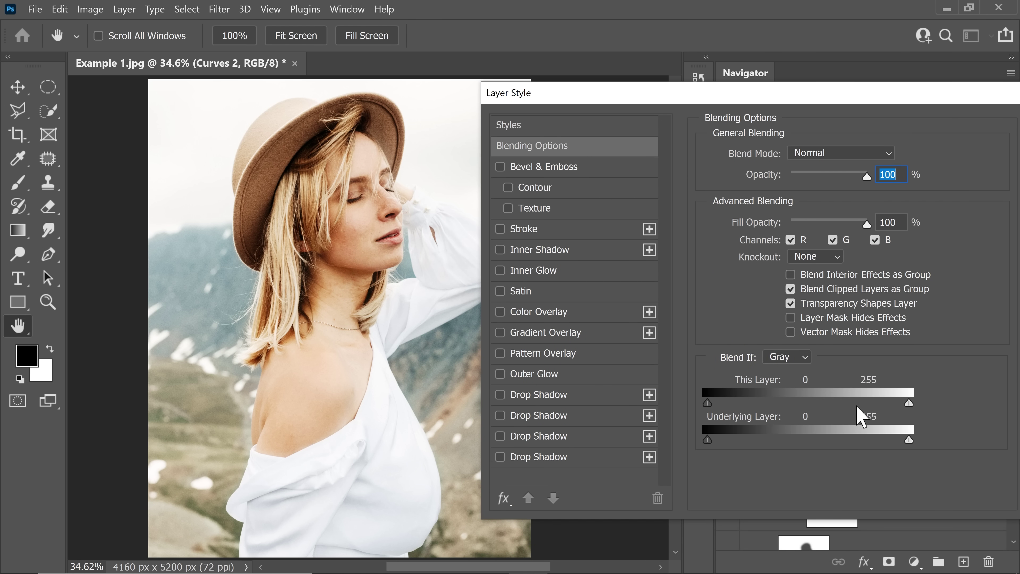
{"action": "left_click_drag", "start_coordinate": [907, 442], "coordinate": [836, 440]}
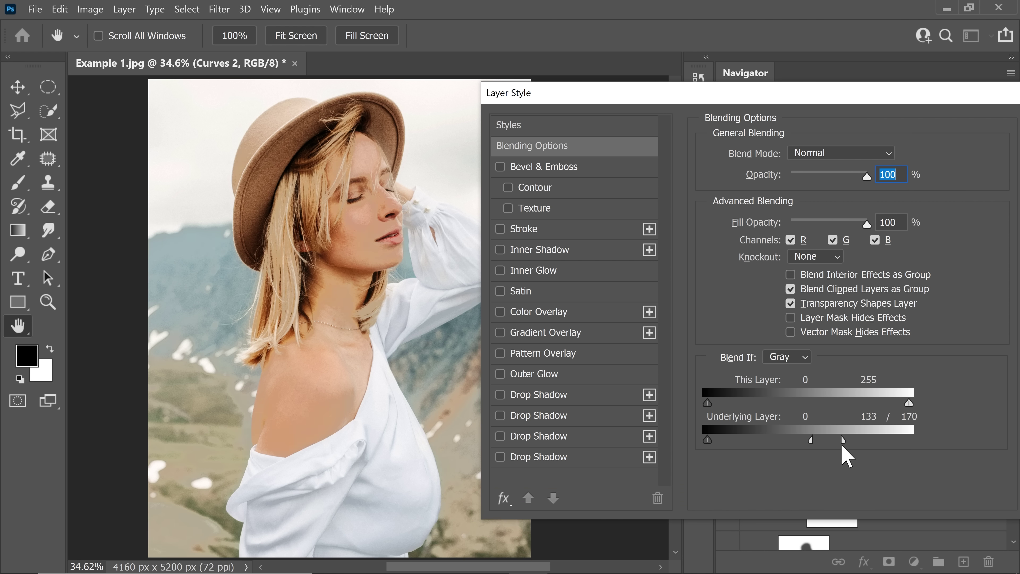
{"action": "left_click_drag", "start_coordinate": [804, 440], "coordinate": [683, 440]}
{"action": "left_click_drag", "start_coordinate": [837, 101], "coordinate": [563, 85]}
{"action": "left_click", "coordinate": [804, 104]}
Step: Fill Curves 2's mask with a white-to-black gradient fading down from the face, then compare
{"action": "key", "text": "b"}
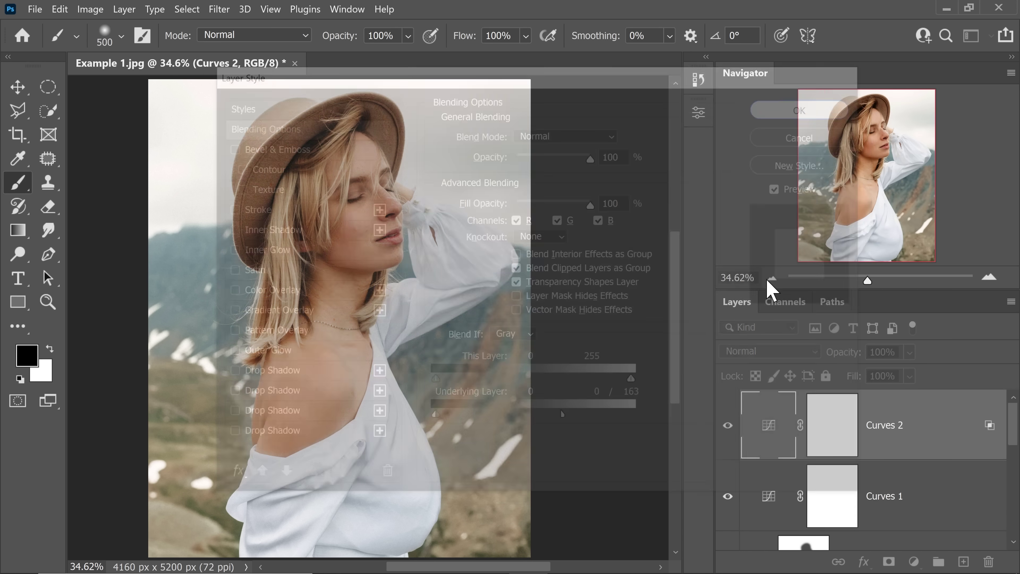
{"action": "left_click", "coordinate": [839, 437]}
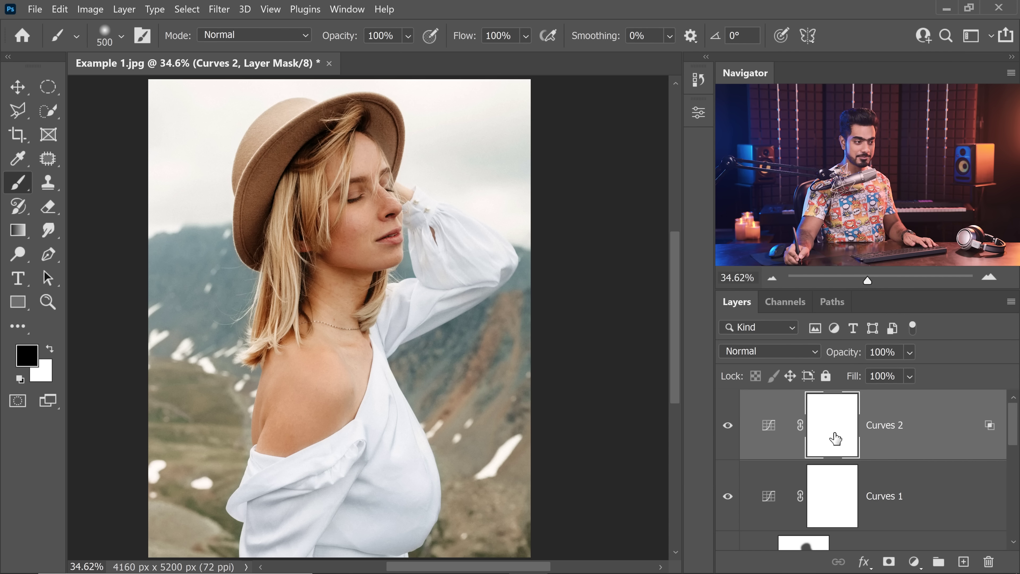
{"action": "left_click", "coordinate": [23, 239]}
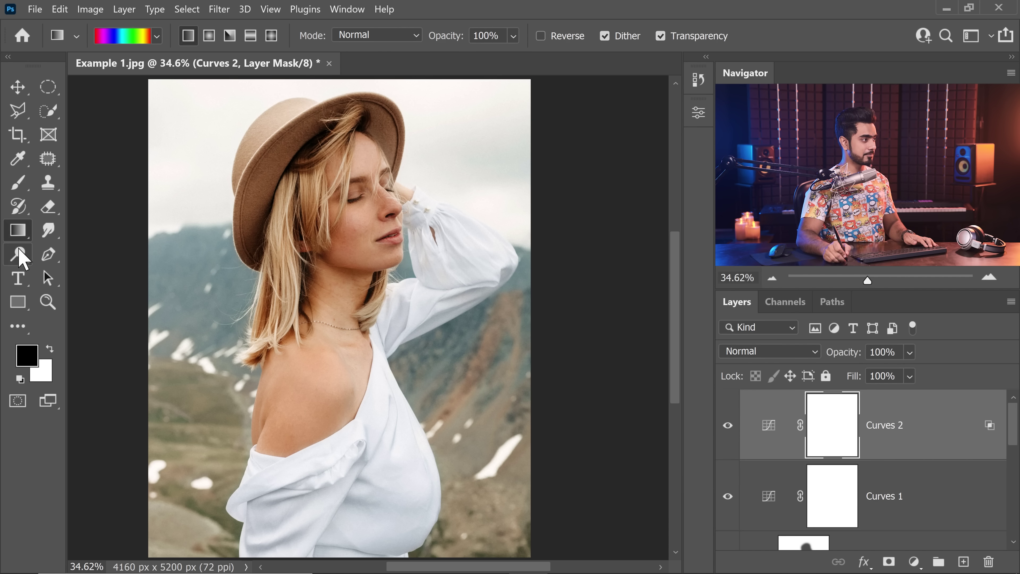
{"action": "key", "text": "x"}
{"action": "left_click", "coordinate": [157, 36]}
{"action": "left_click", "coordinate": [42, 97]}
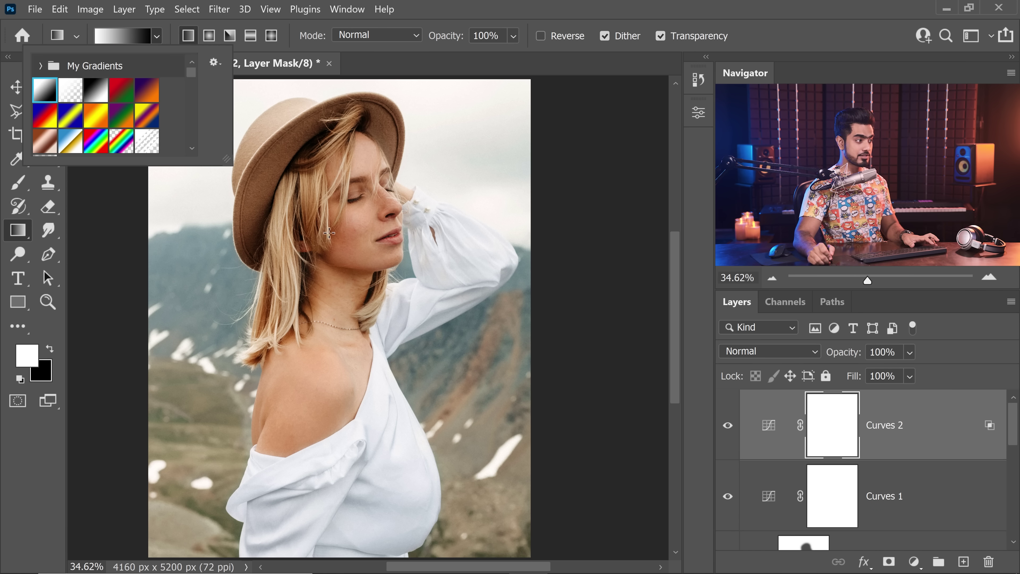
{"action": "left_click_drag", "start_coordinate": [340, 209], "coordinate": [344, 297]}
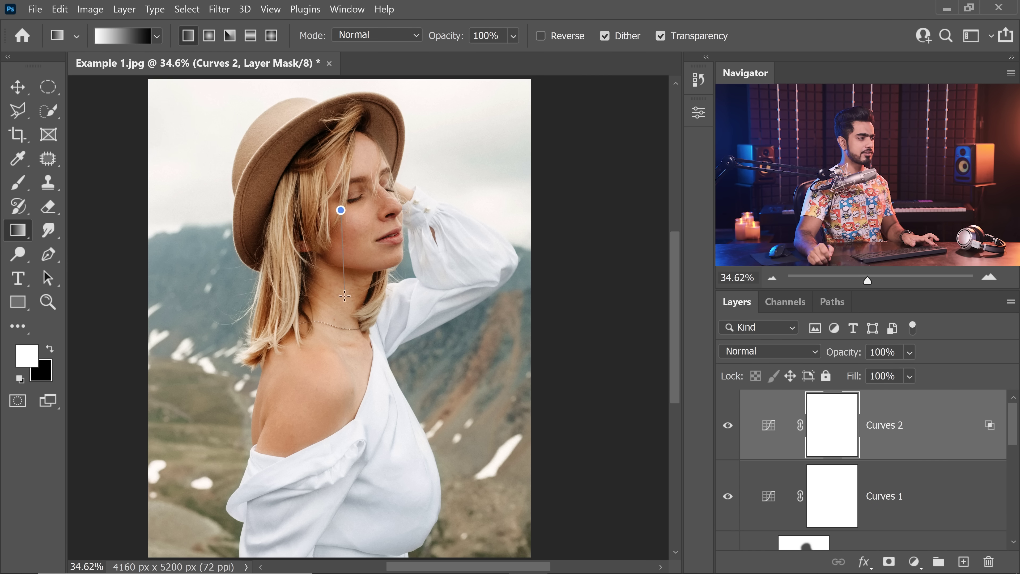
{"action": "left_click_drag", "start_coordinate": [341, 486], "coordinate": [340, 487]}
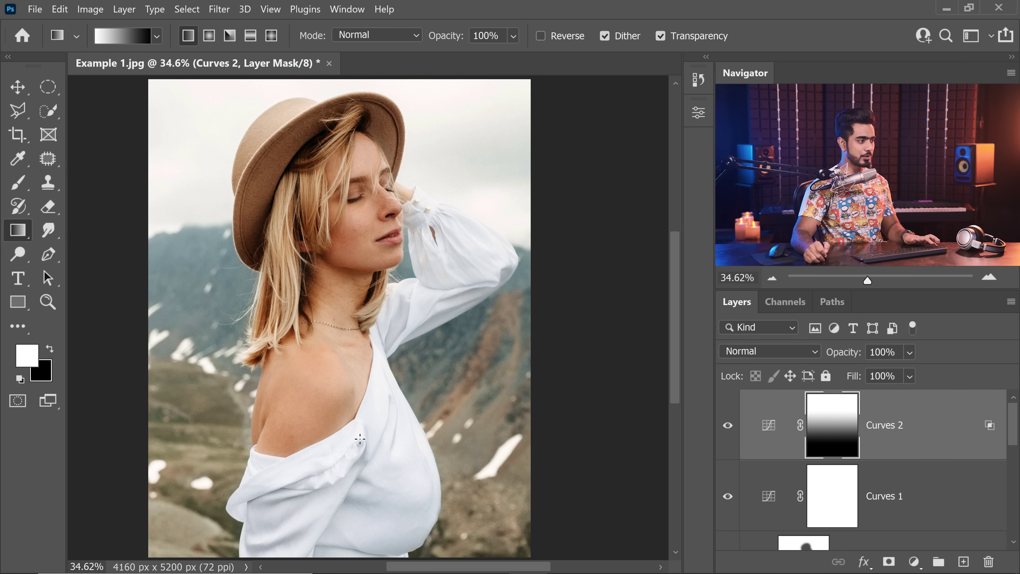
{"action": "left_click", "coordinate": [727, 426]}
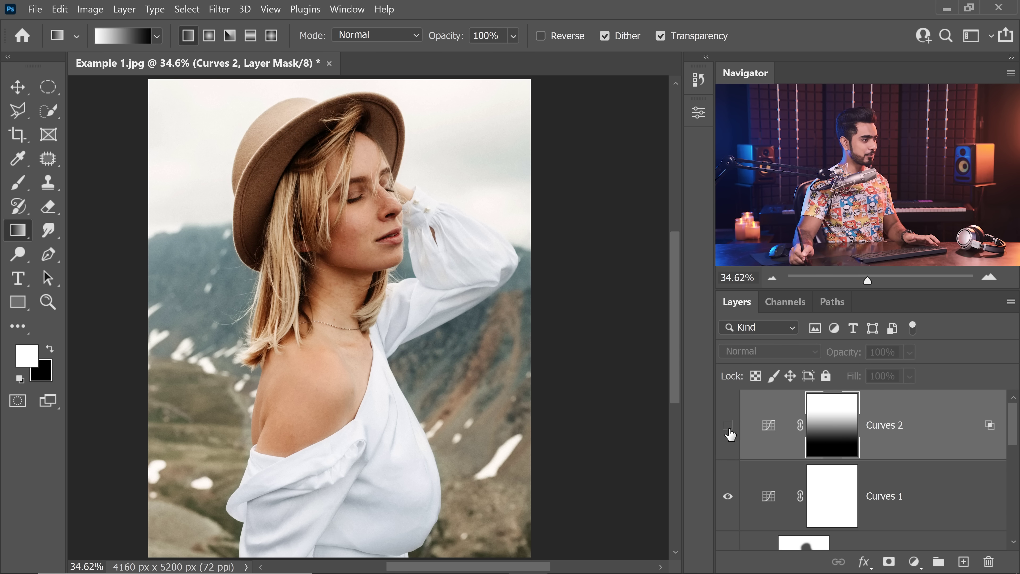
{"action": "left_click", "coordinate": [728, 427]}
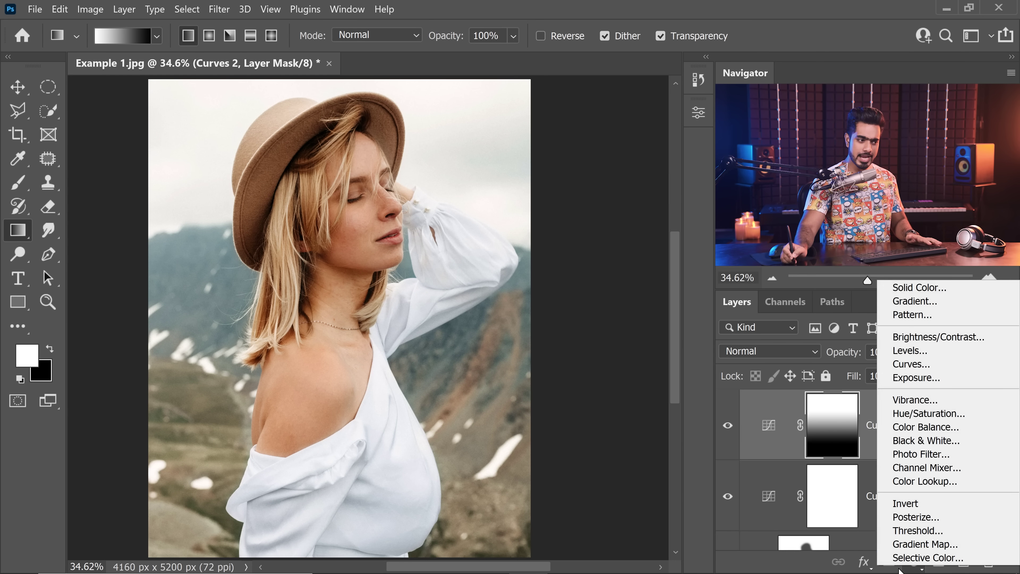
Step: Add Color Lookup 1 using Soft_Warming.look at 45% opacity
{"action": "left_click", "coordinate": [926, 482]}
{"action": "left_click", "coordinate": [600, 162]}
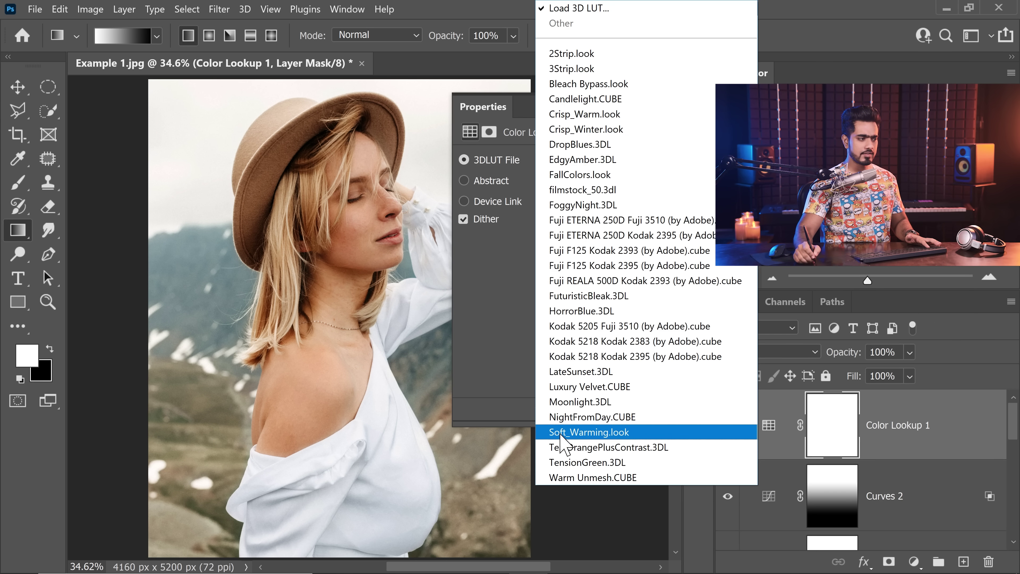
{"action": "left_click", "coordinate": [577, 437]}
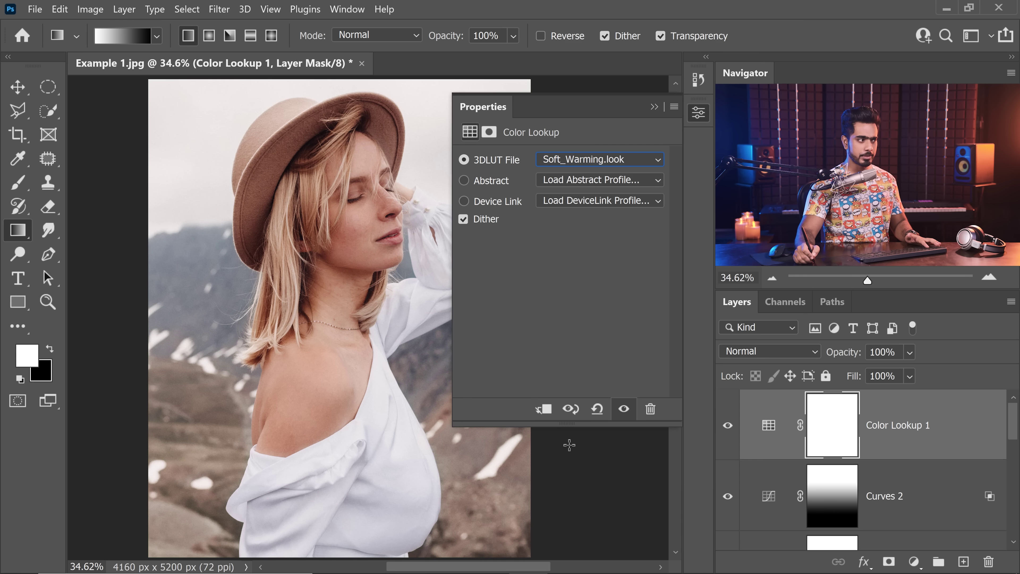
{"action": "left_click", "coordinate": [654, 107]}
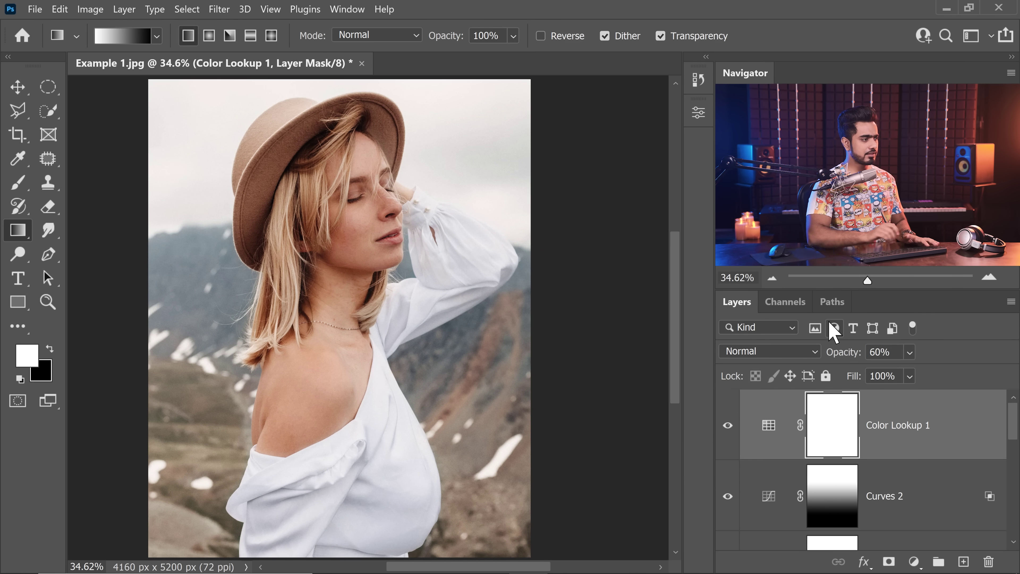
{"action": "left_click", "coordinate": [728, 425]}
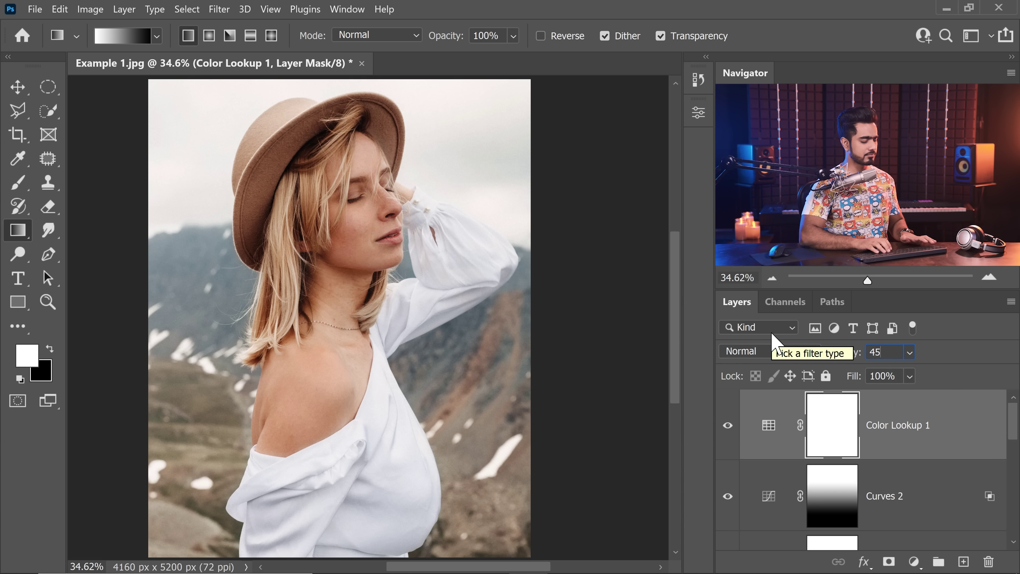
{"action": "key", "text": "Return"}
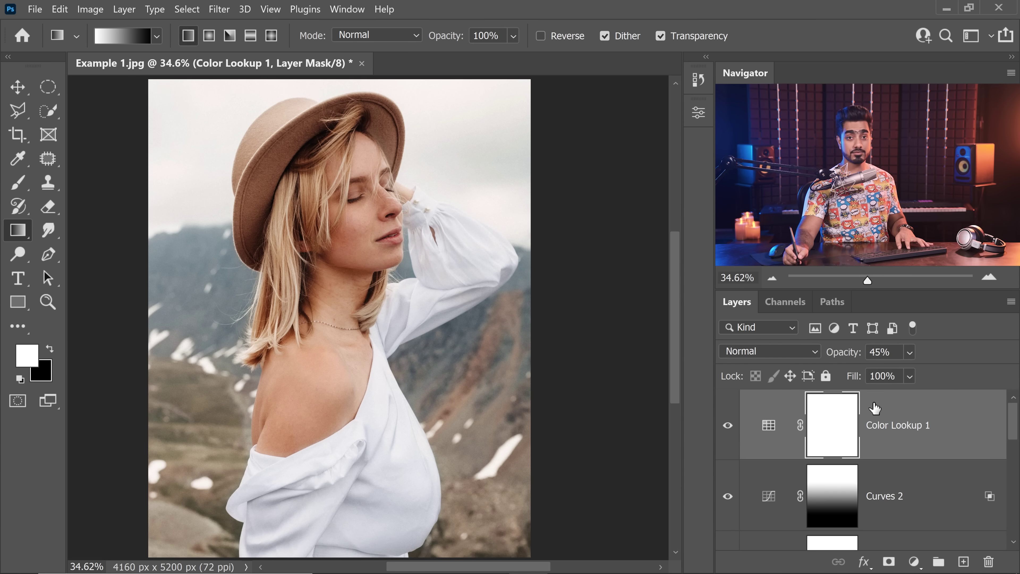
Step: Duplicate Color Lookup 1 and set the copy to Soft Light at 20% opacity, then compare
{"action": "key", "text": "ctrl+j"}
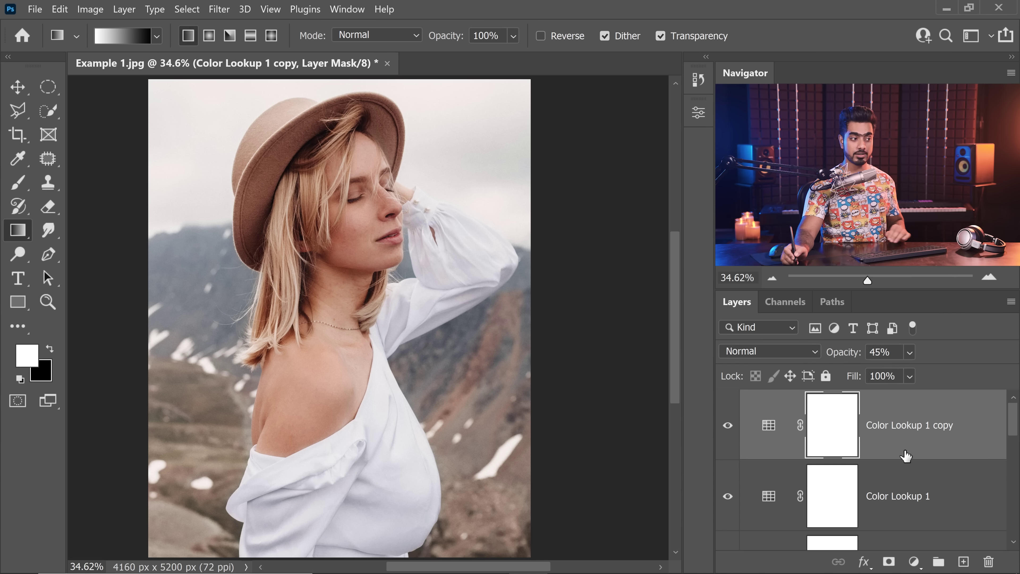
{"action": "left_click", "coordinate": [767, 352]}
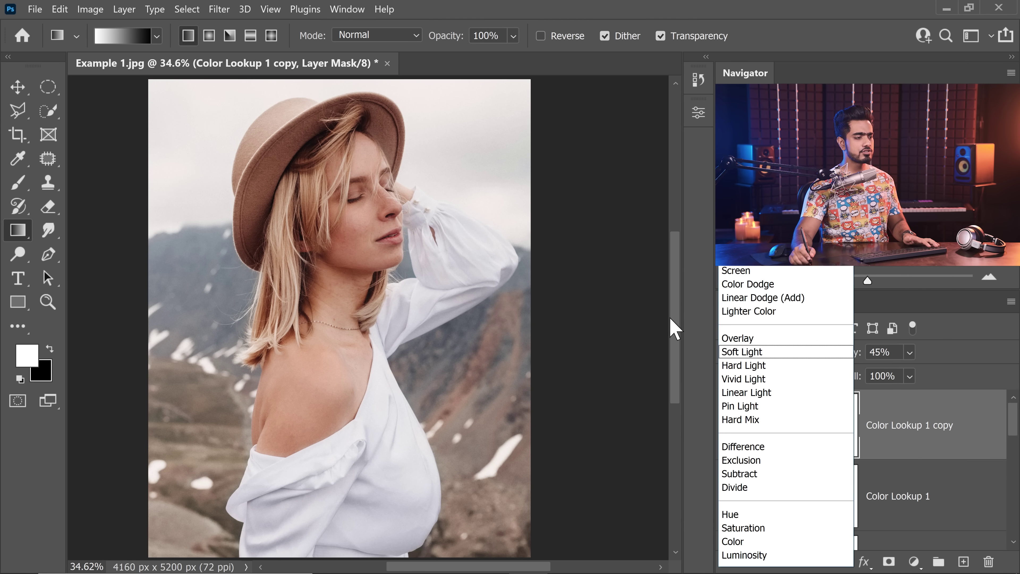
{"action": "left_click", "coordinate": [779, 352]}
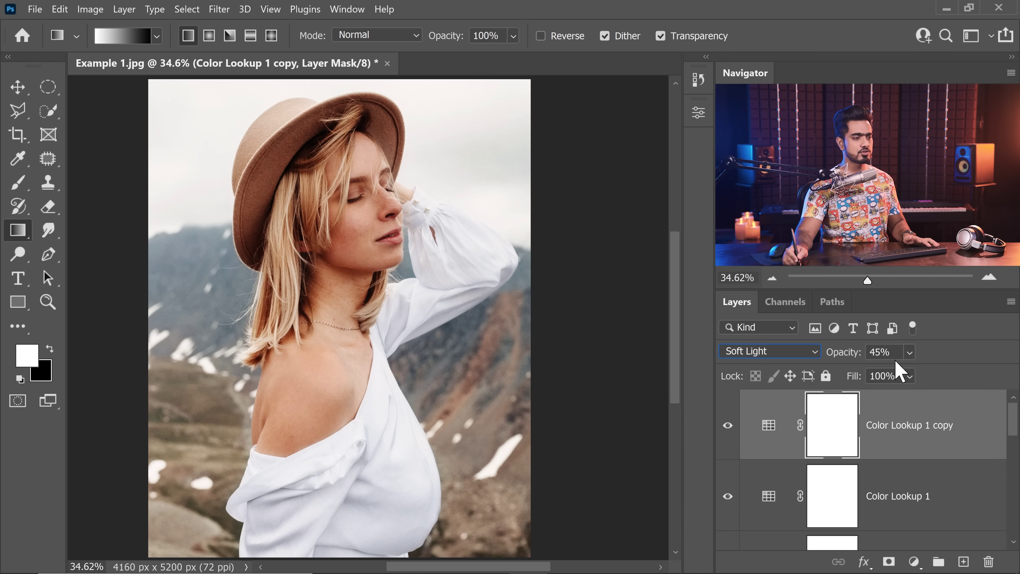
{"action": "type", "text": "20"}
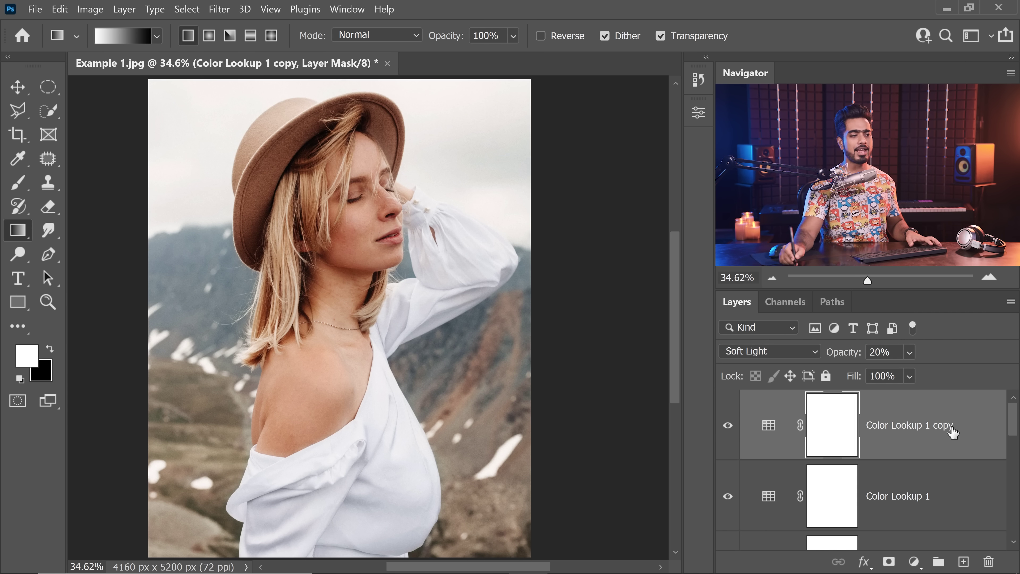
{"action": "left_click_drag", "start_coordinate": [1011, 436], "coordinate": [1017, 537]}
{"action": "left_click", "coordinate": [729, 517], "text": "alt"}
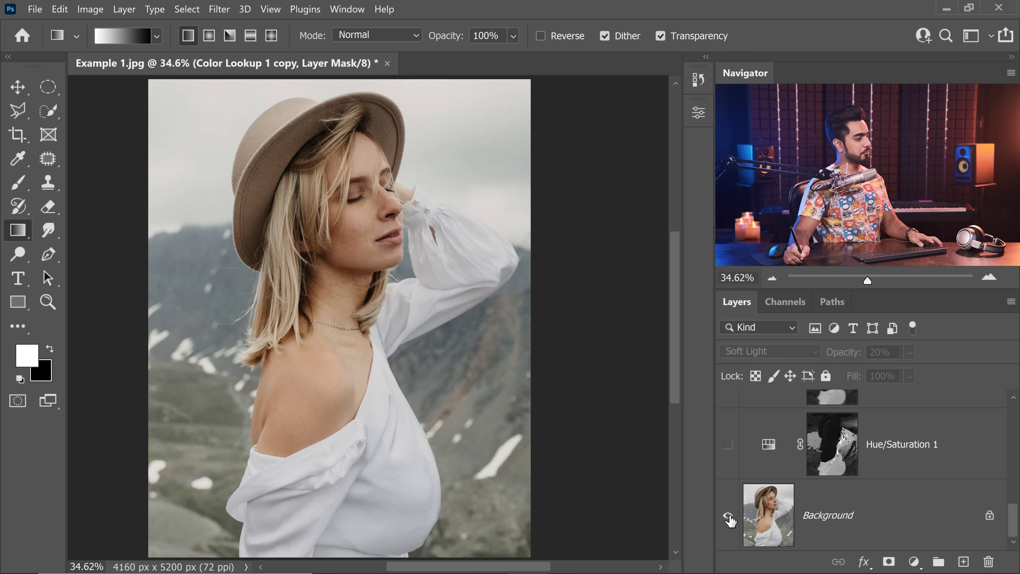
{"action": "left_click", "coordinate": [728, 522], "text": "alt"}
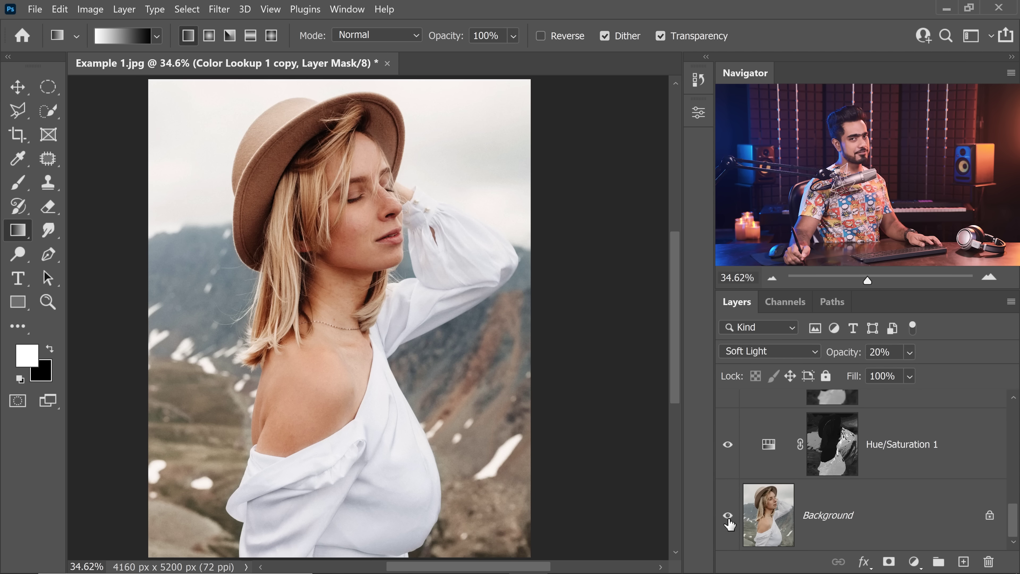
Step: Group Hue/Saturation 1 through Color Lookup 1 copy into Group 2 and lower its opacity toward 60%
{"action": "left_click", "coordinate": [937, 465]}
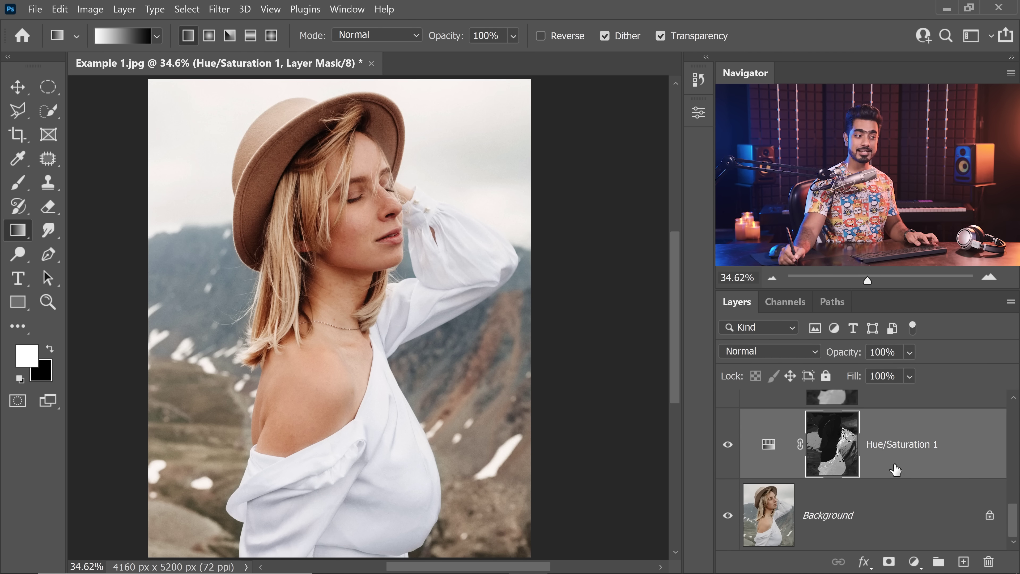
{"action": "left_click_drag", "start_coordinate": [1011, 518], "coordinate": [1006, 400]}
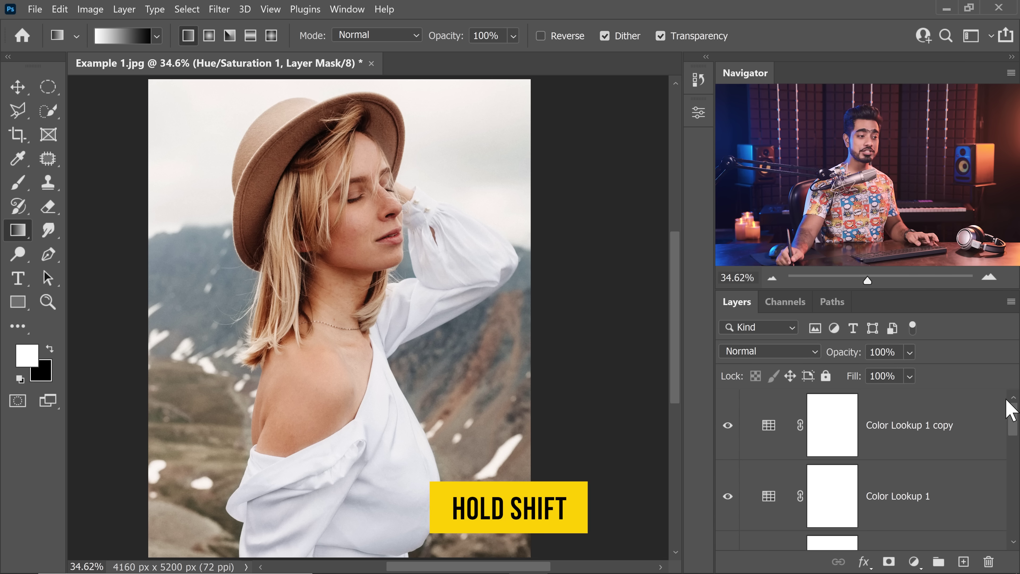
{"action": "left_click", "coordinate": [923, 429], "text": "shift"}
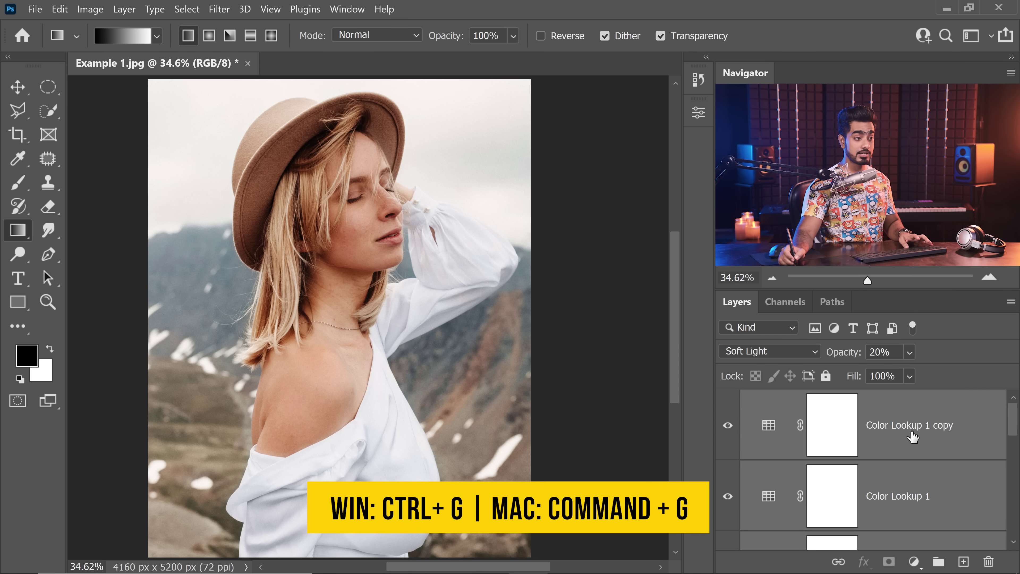
{"action": "key", "text": "ctrl+g"}
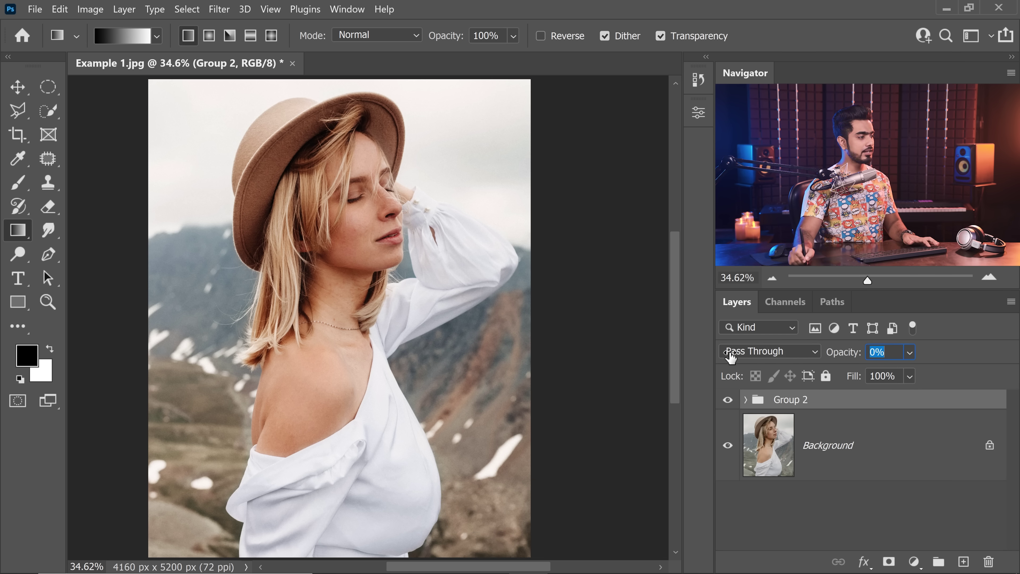
{"action": "left_click_drag", "start_coordinate": [722, 357], "coordinate": [710, 358]}
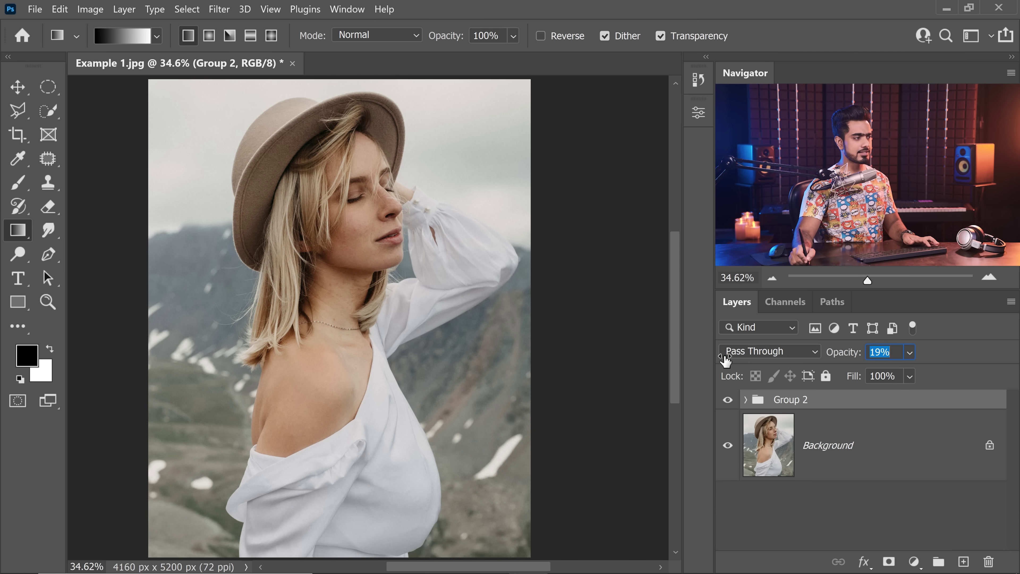